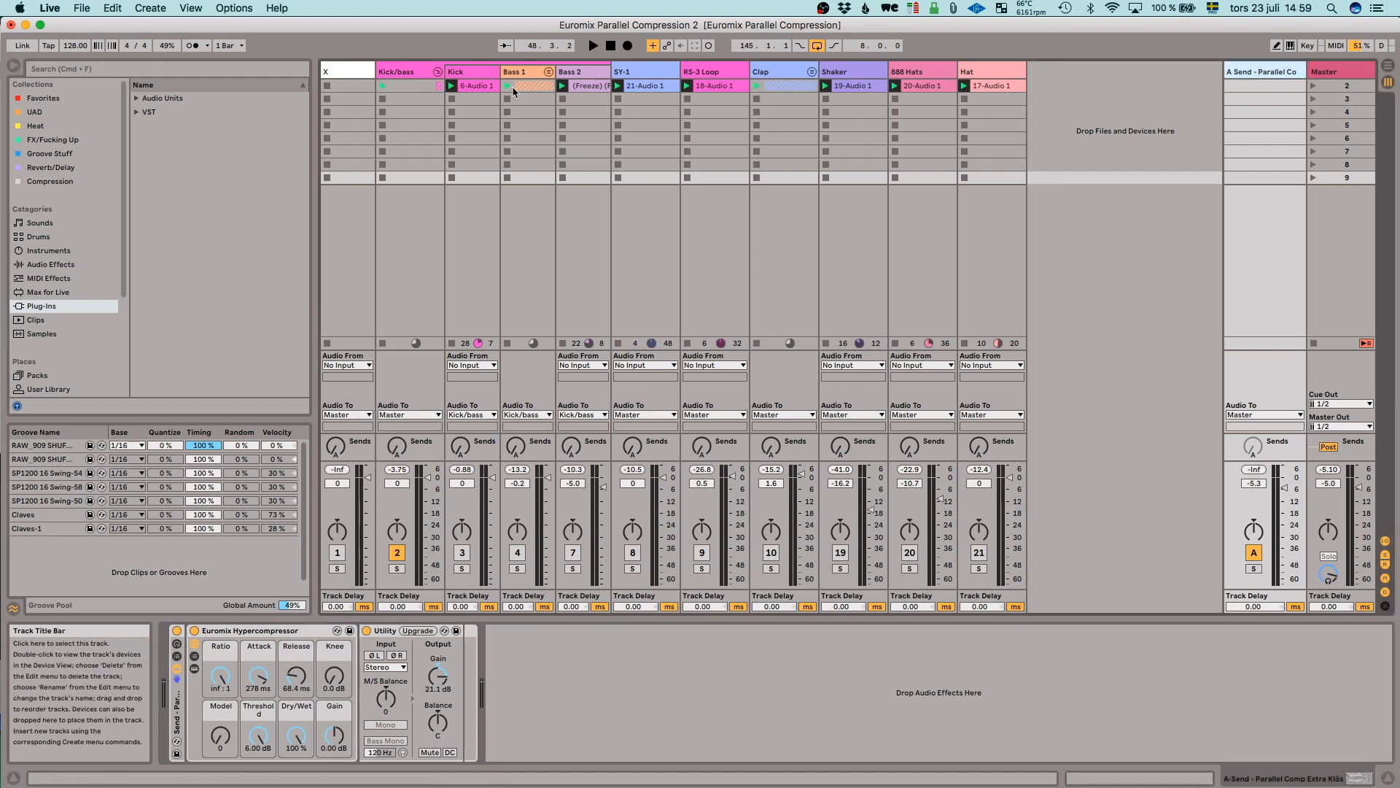
- Start playback with the Kick track activated, and bring in the Bass 1 and Bass 2 tracks one by one
left_click(458, 73)
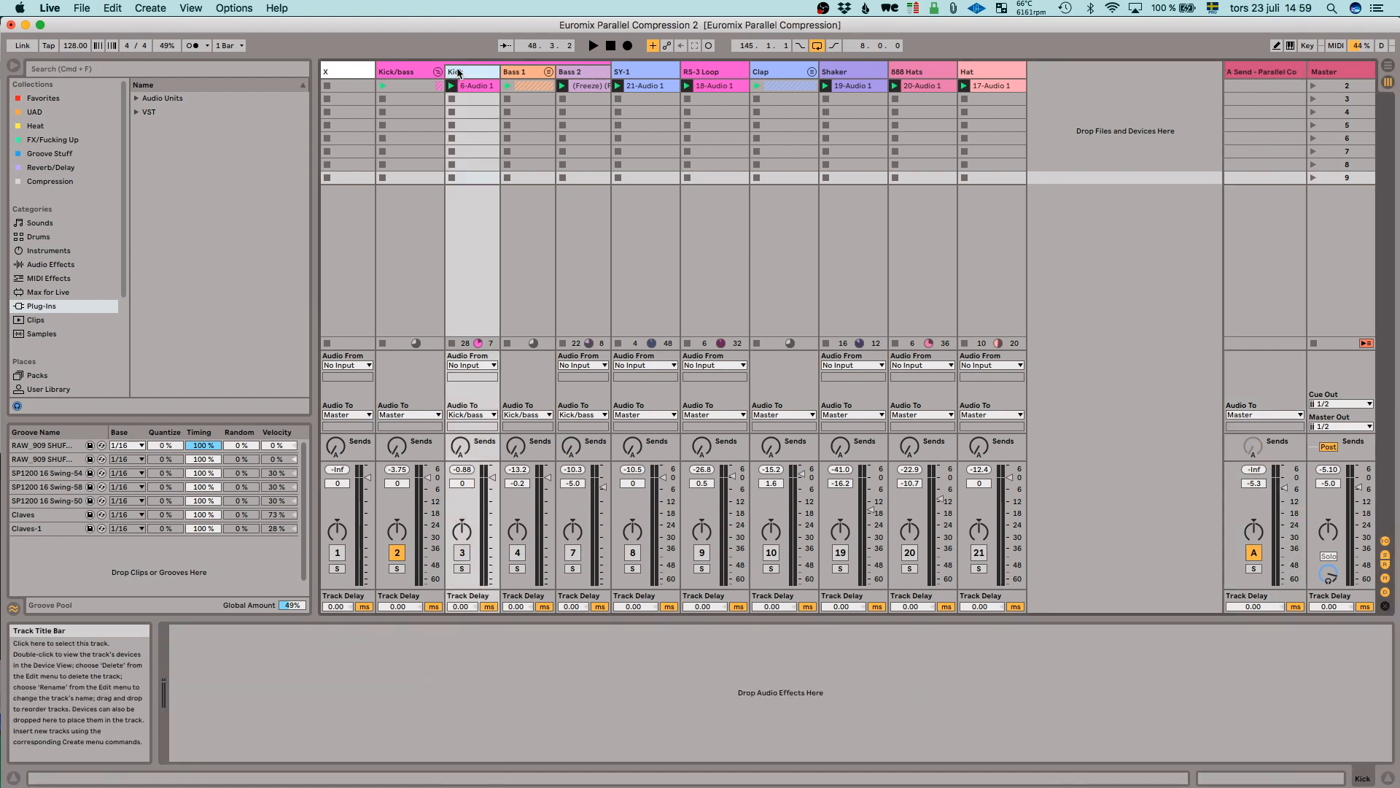
left_click(461, 552)
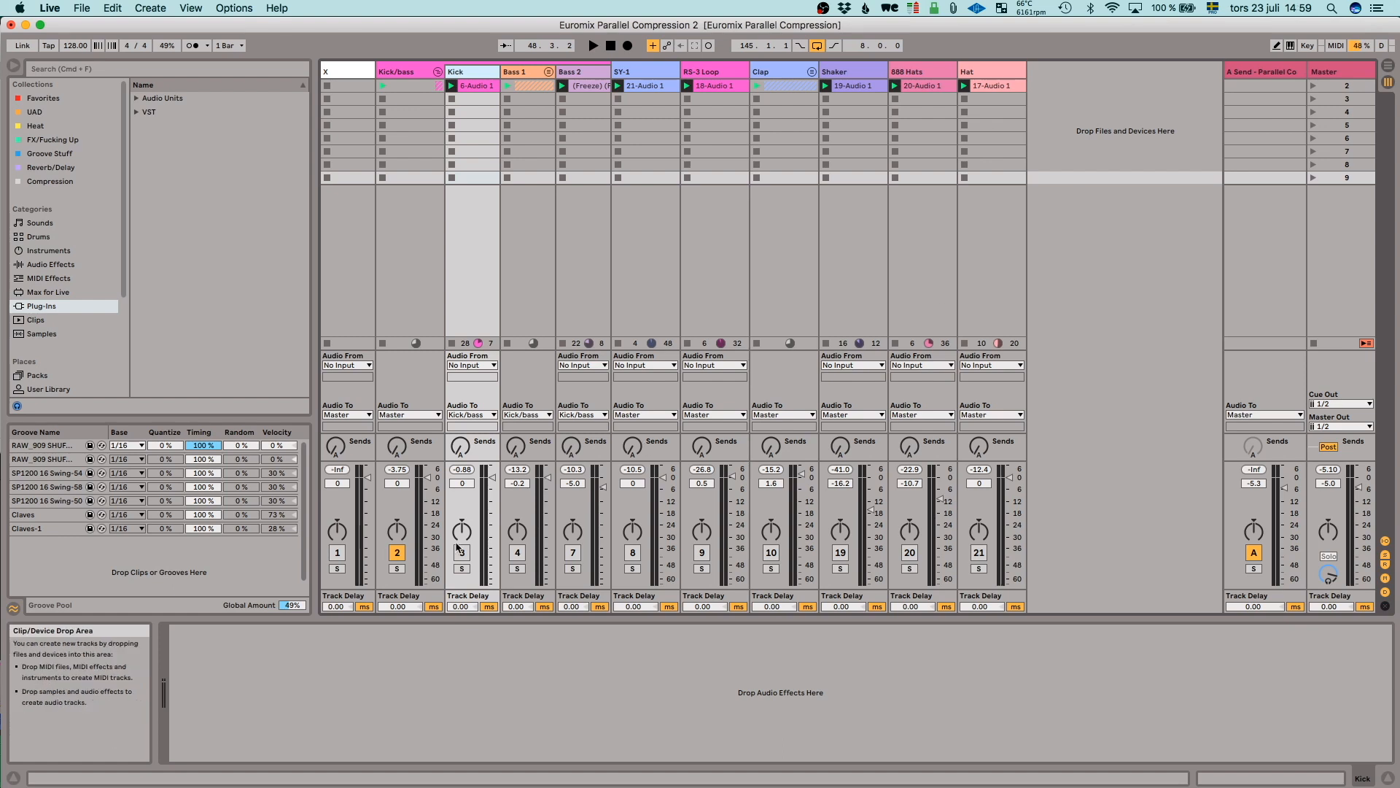
key("space")
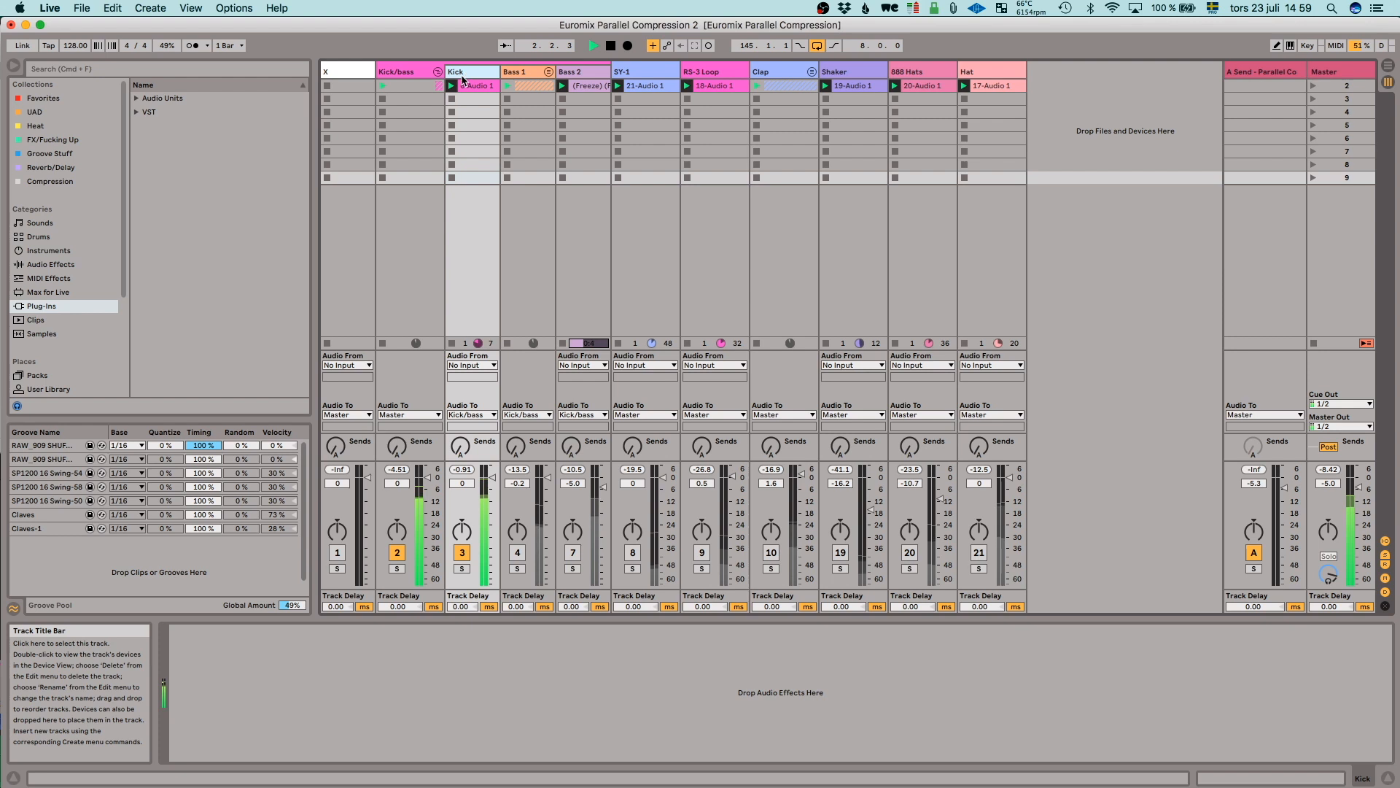
left_click(518, 553)
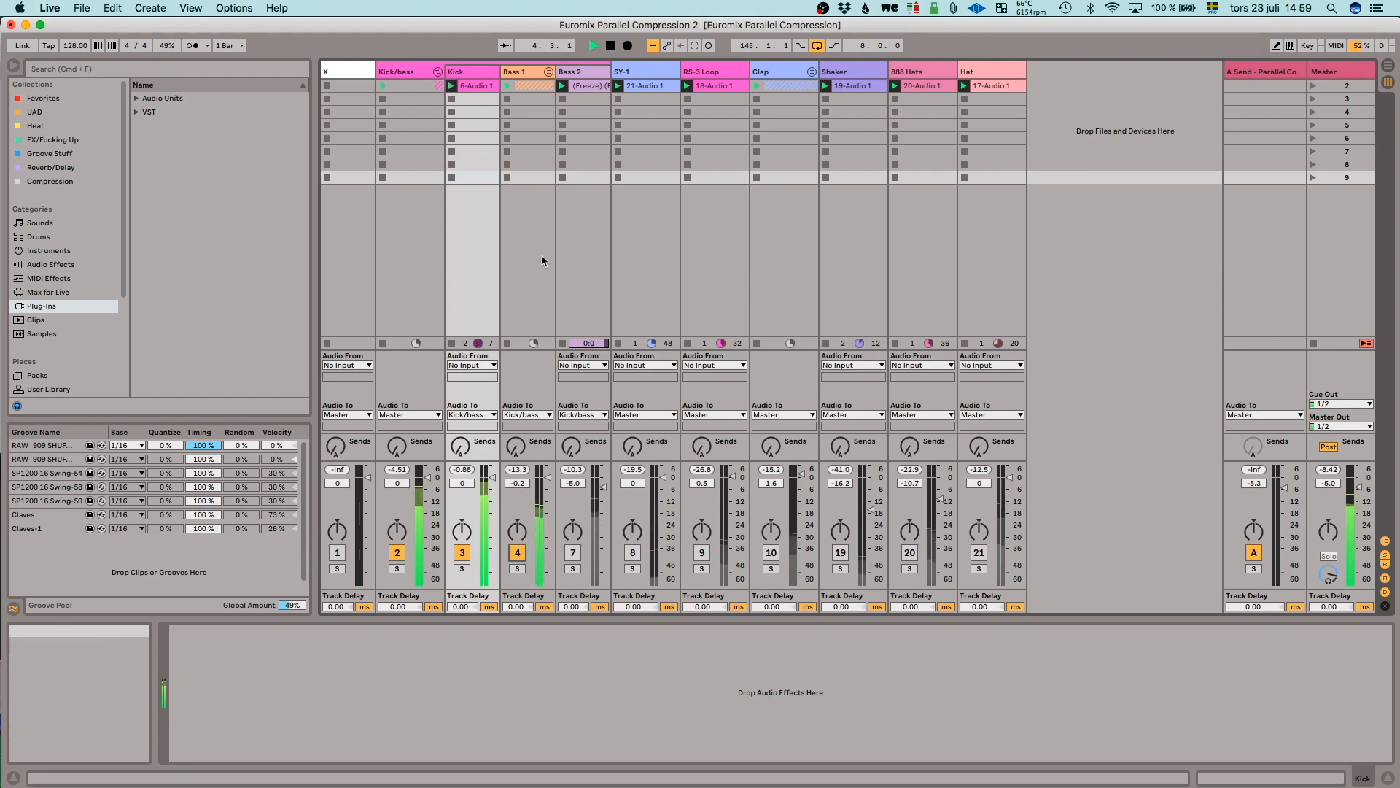
left_click(526, 73)
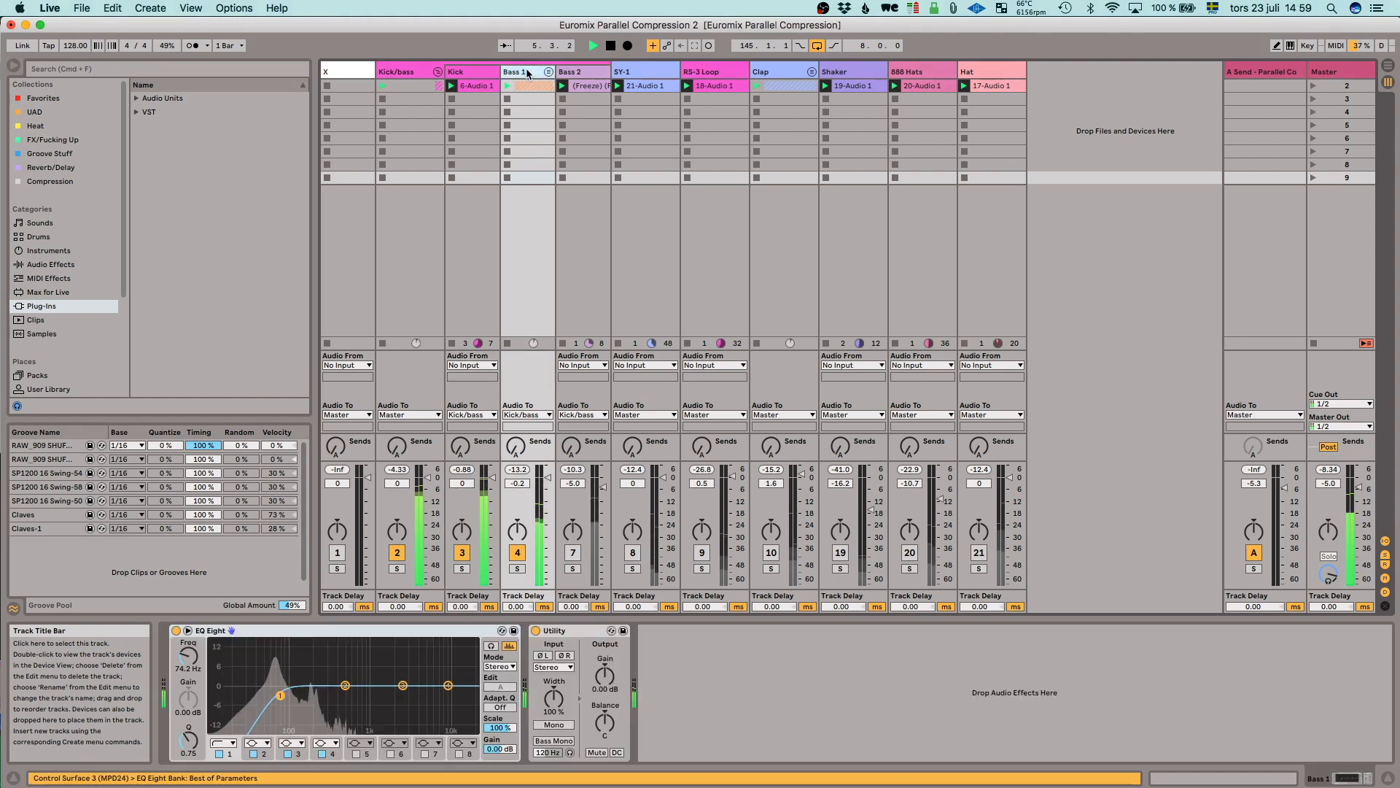
left_click(573, 553)
left_click(587, 73)
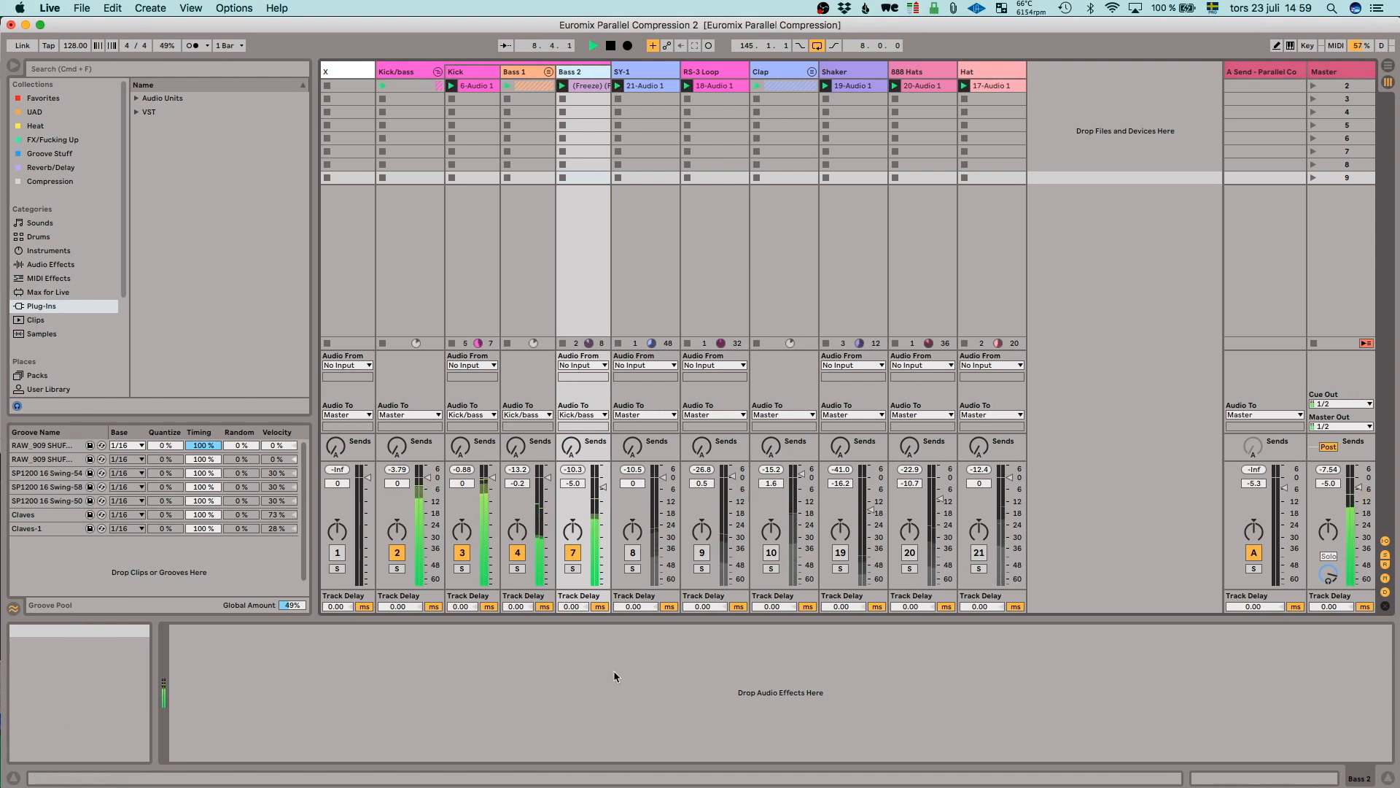
- Activate the SY-1 and RS-3 Loop tracks during playback and show each one's devices
left_click(632, 552)
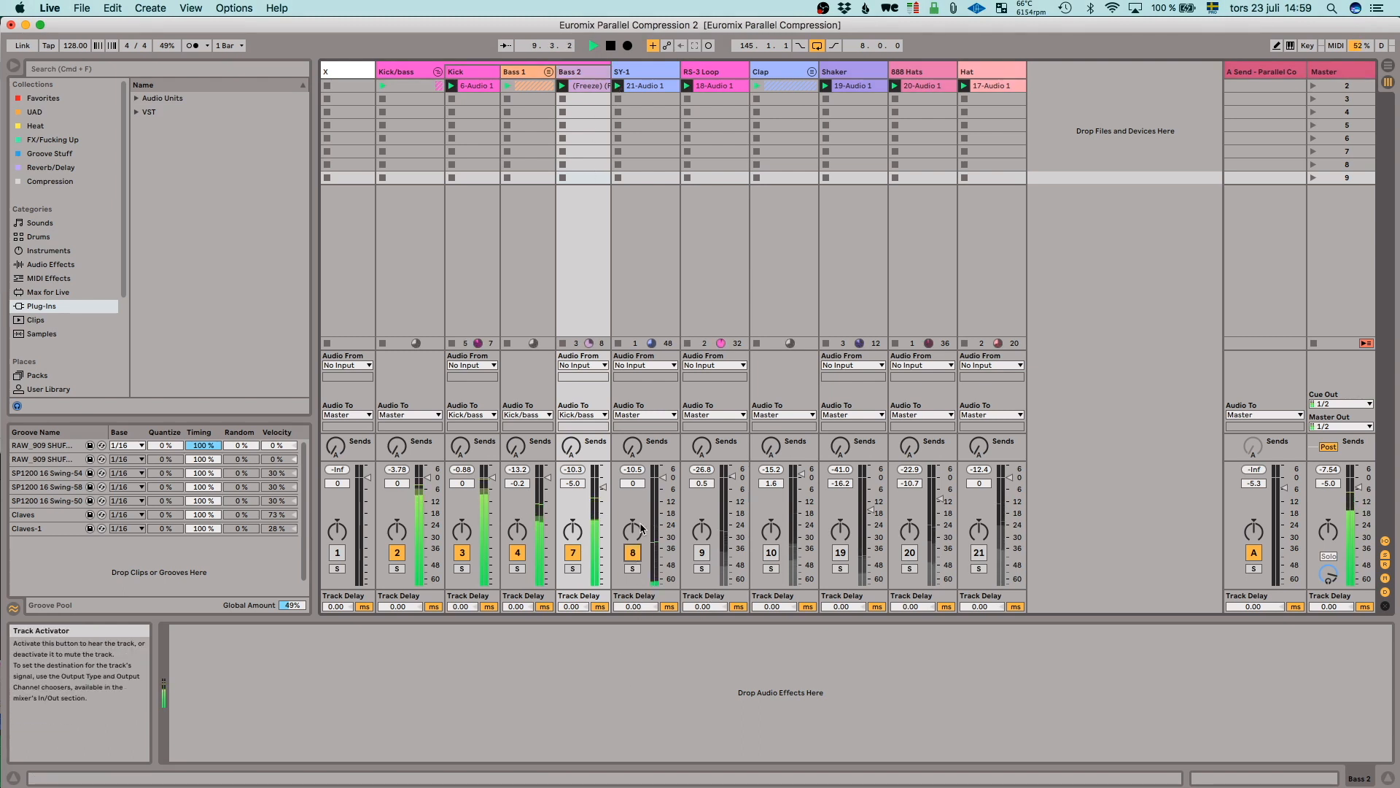
left_click(642, 71)
left_click(702, 553)
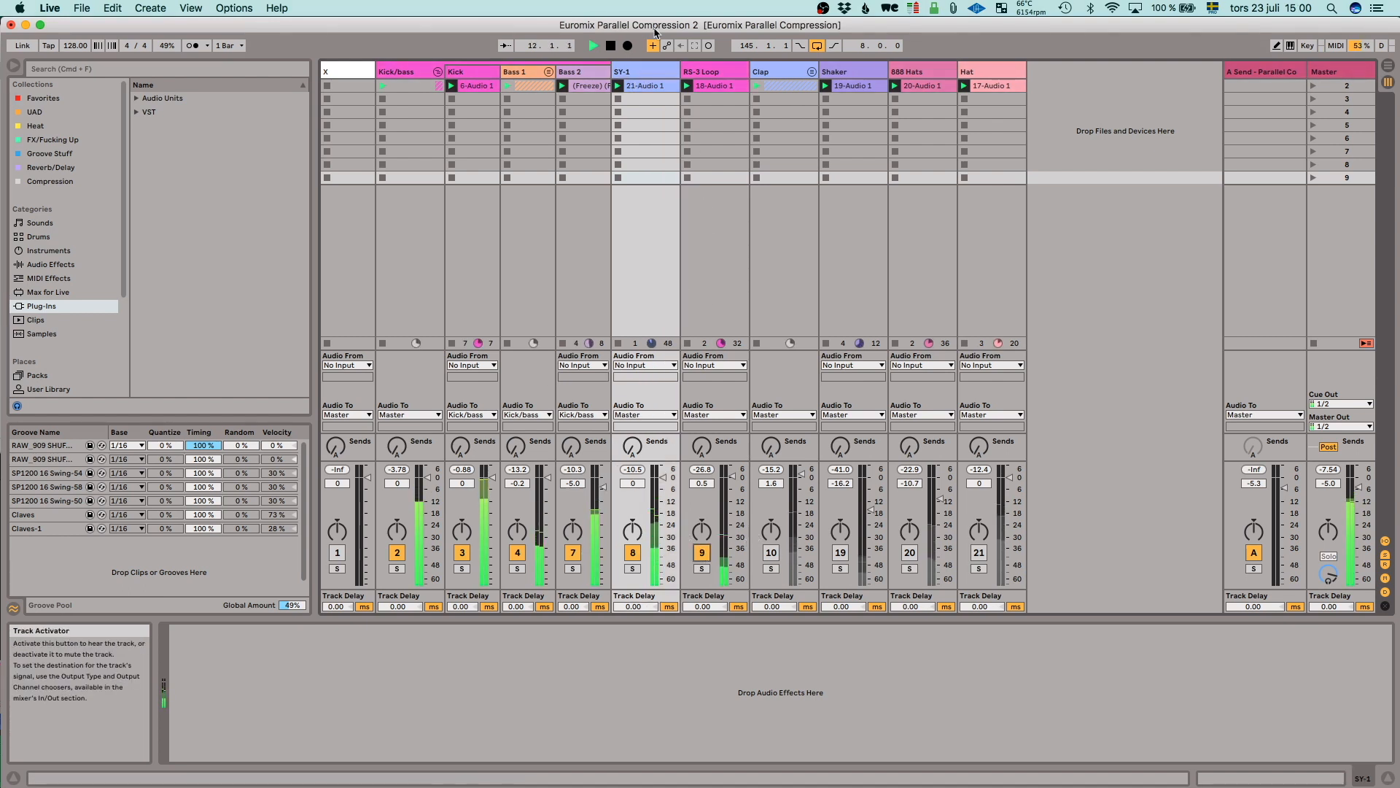
left_click(704, 74)
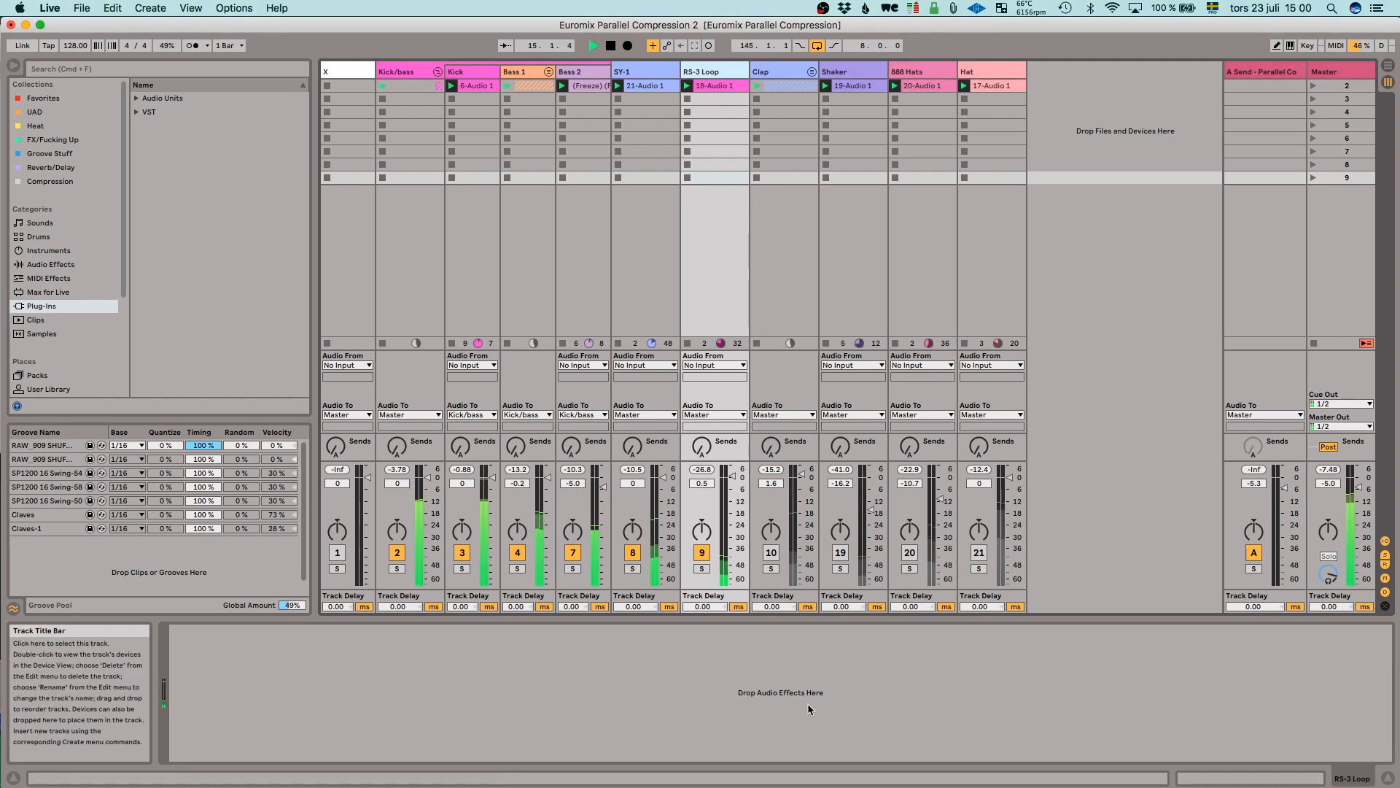
- Activate the remaining Clap, Shaker, 888 Hats and Hat tracks so the full loop plays
left_click(771, 552)
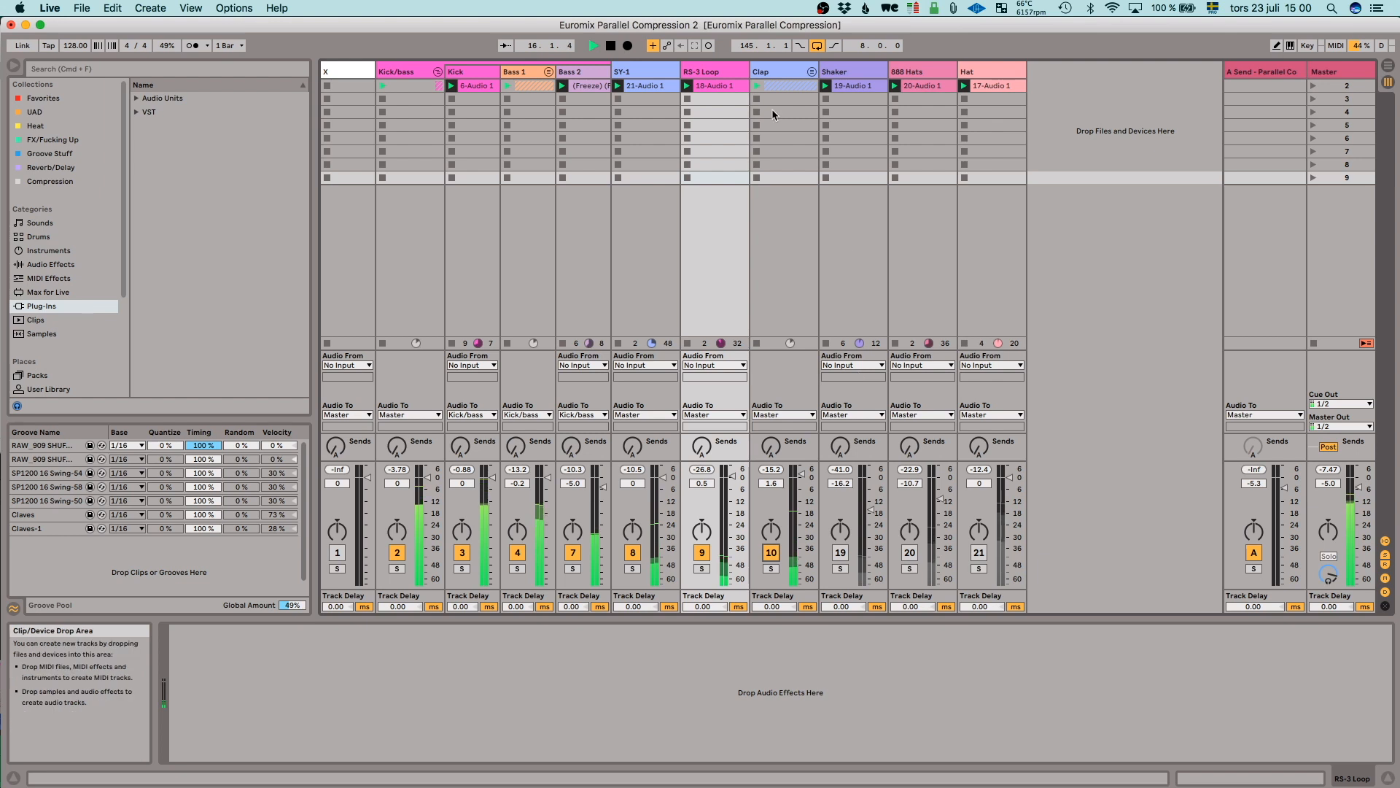
left_click(841, 553)
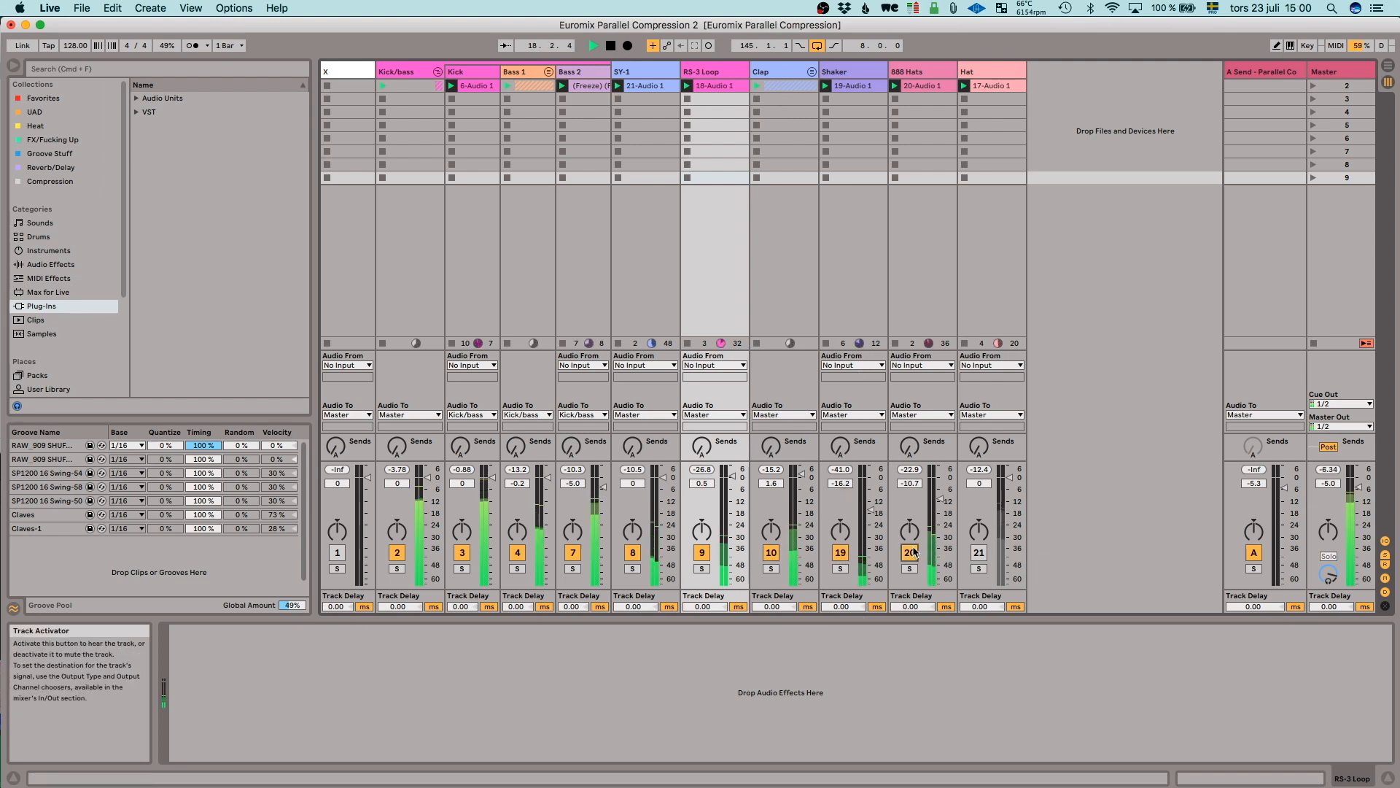
left_click(916, 73)
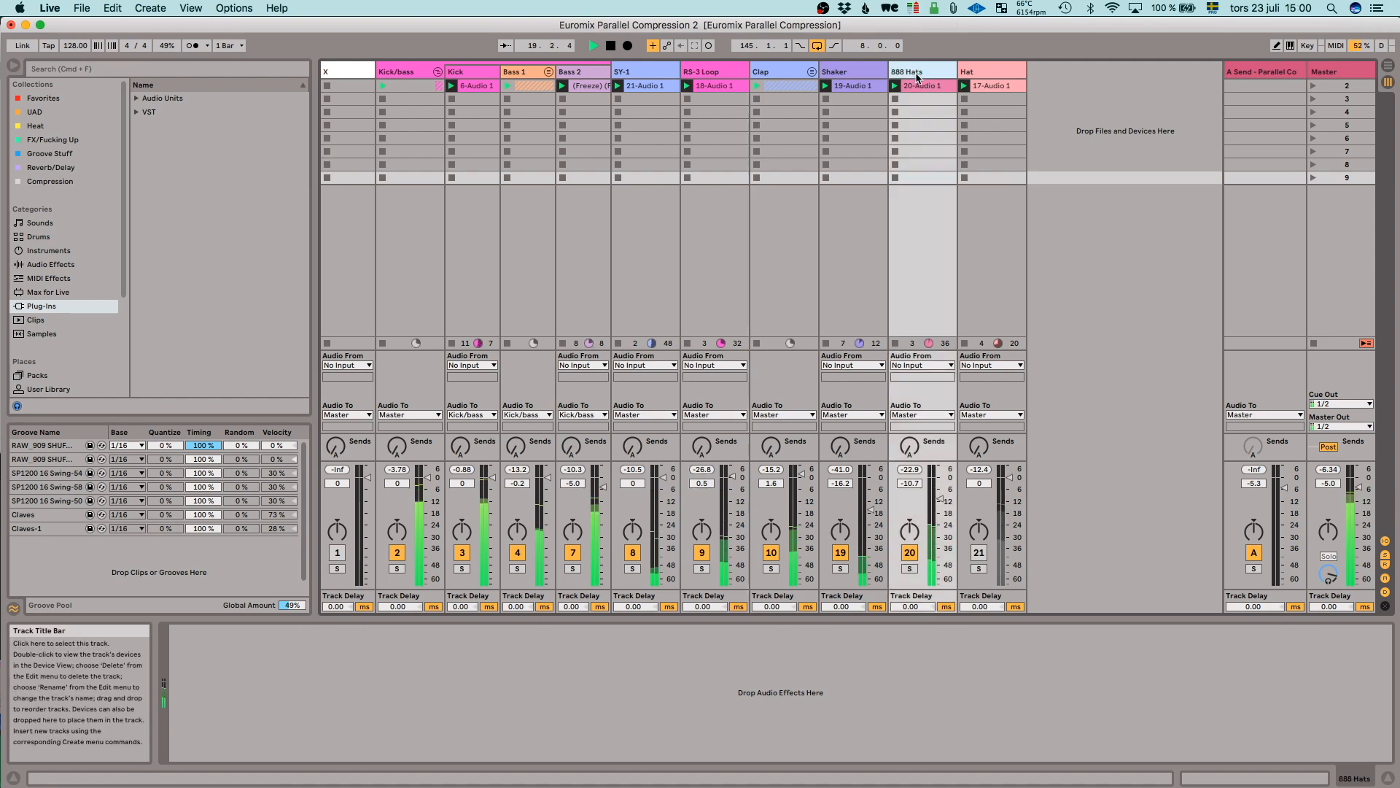
left_click(979, 552)
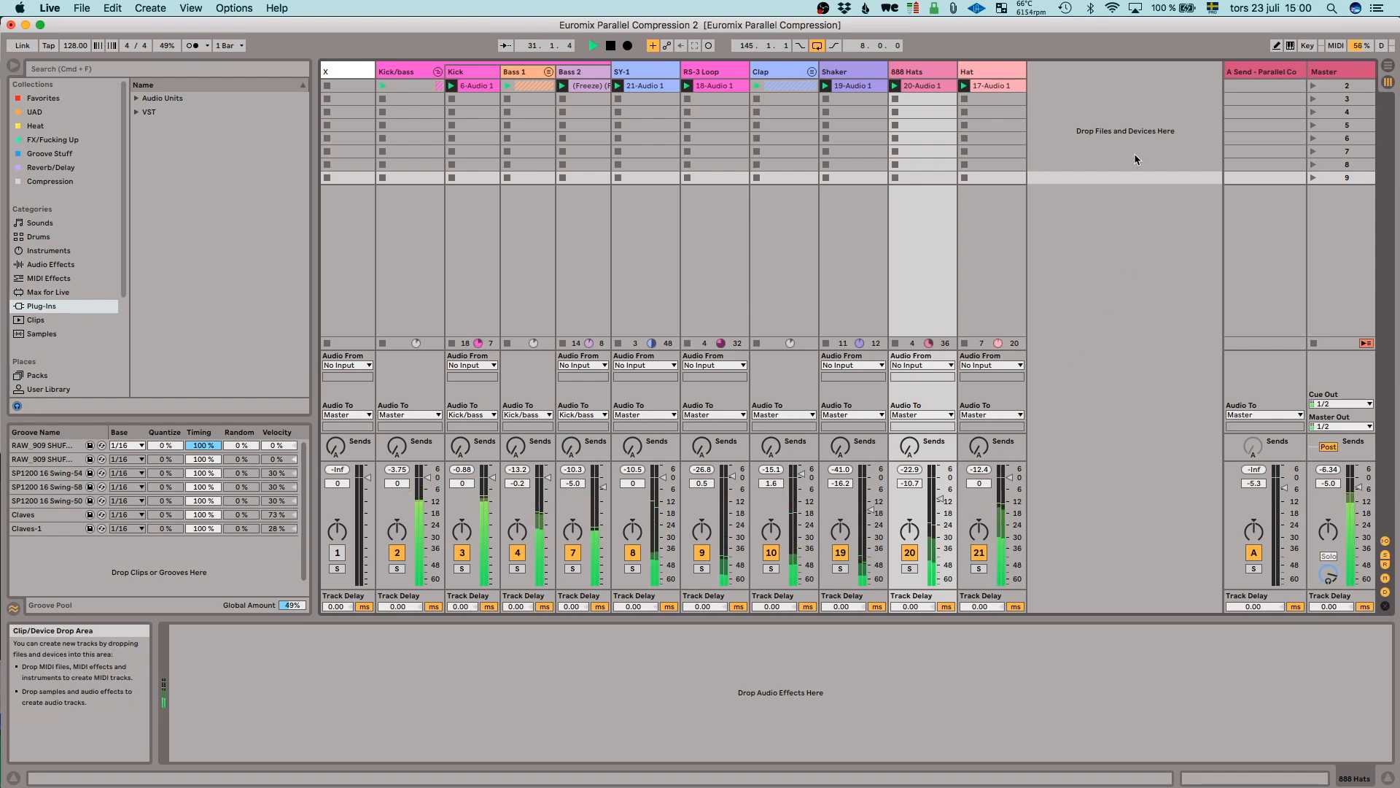
- Solo the parallel compression return track A and raise its volume to about -3.1 dB
left_click(1225, 79)
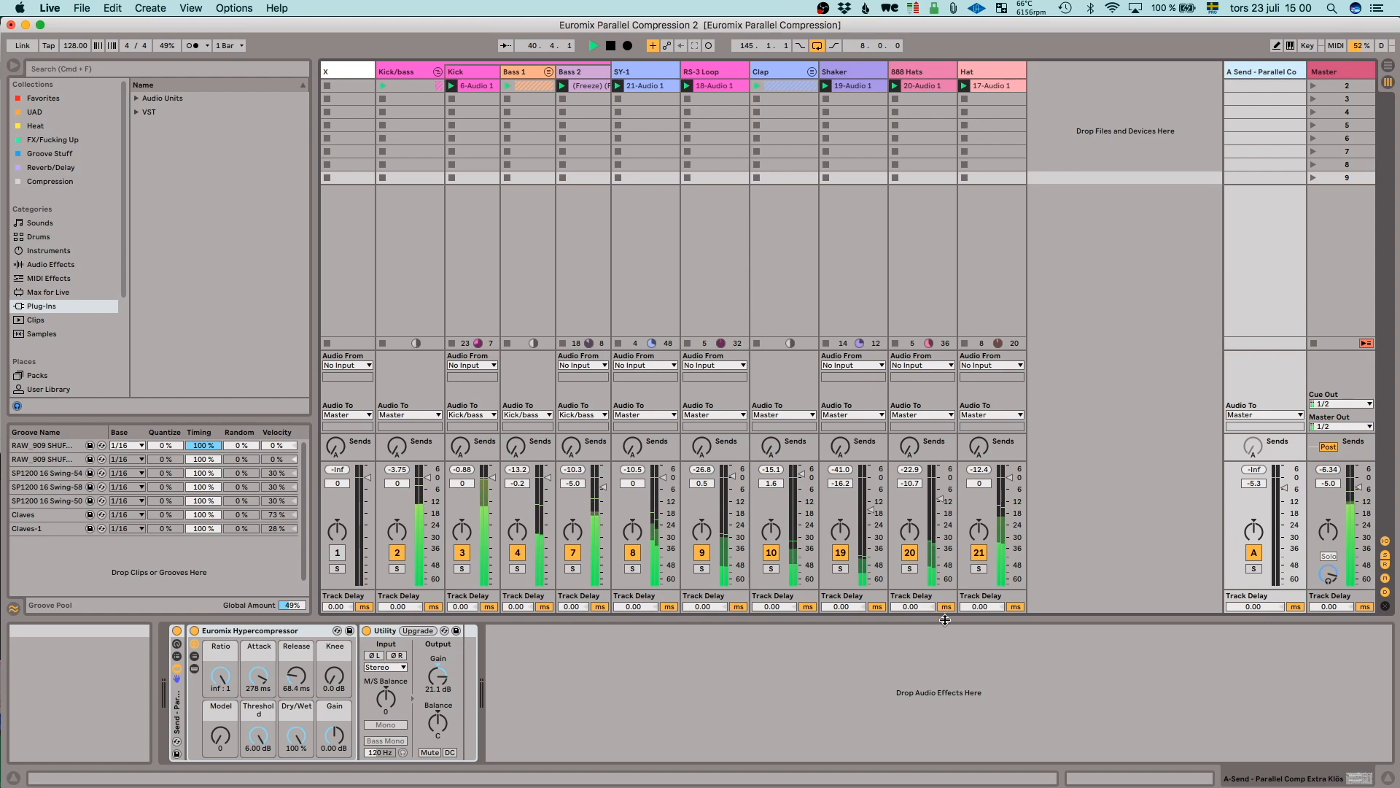
left_click(1254, 569)
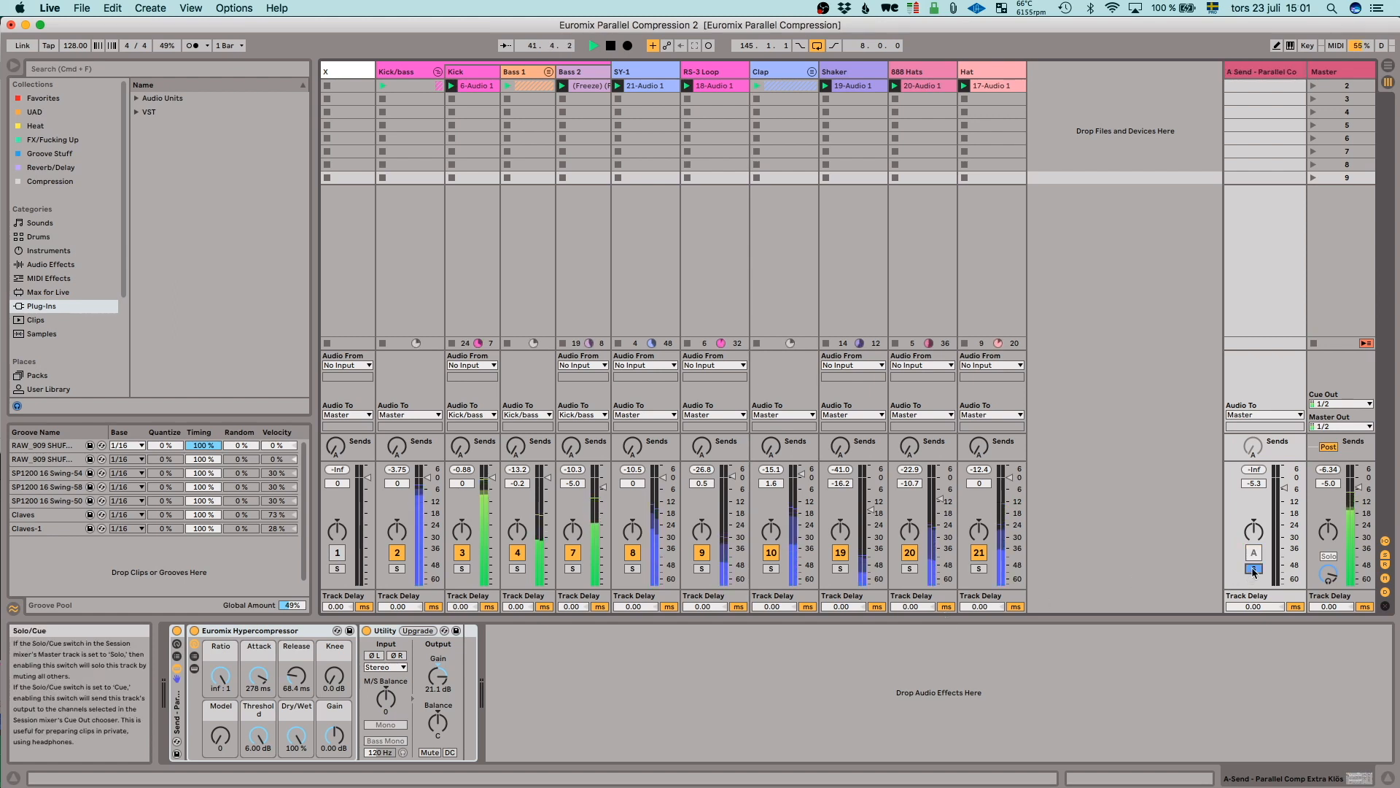
left_click_drag(1286, 489, 1286, 484)
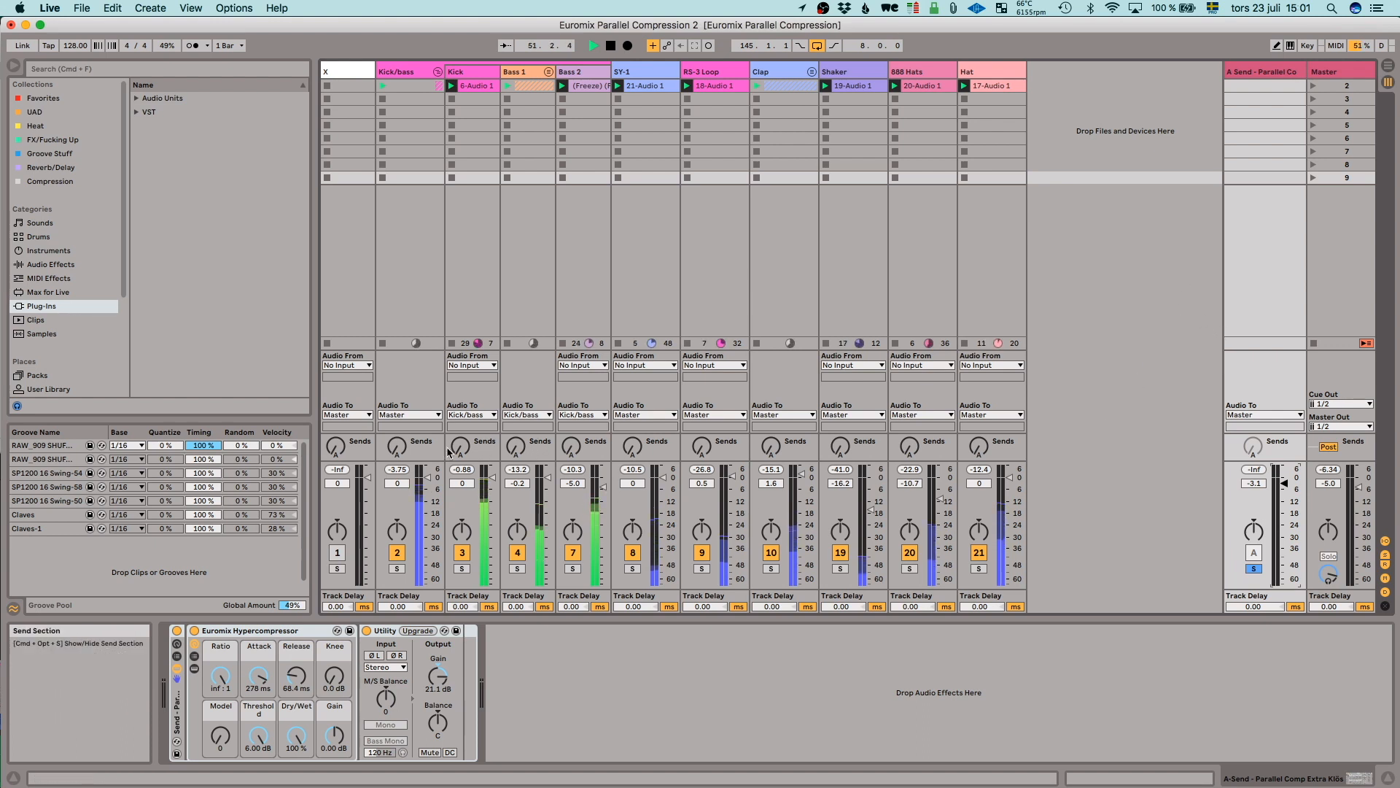
- Send the Kick to return A at about -4.4 dB, and raise the sends of the Hat, Shaker, 888 Hats and Clap
left_click_drag(460, 453, 464, 371)
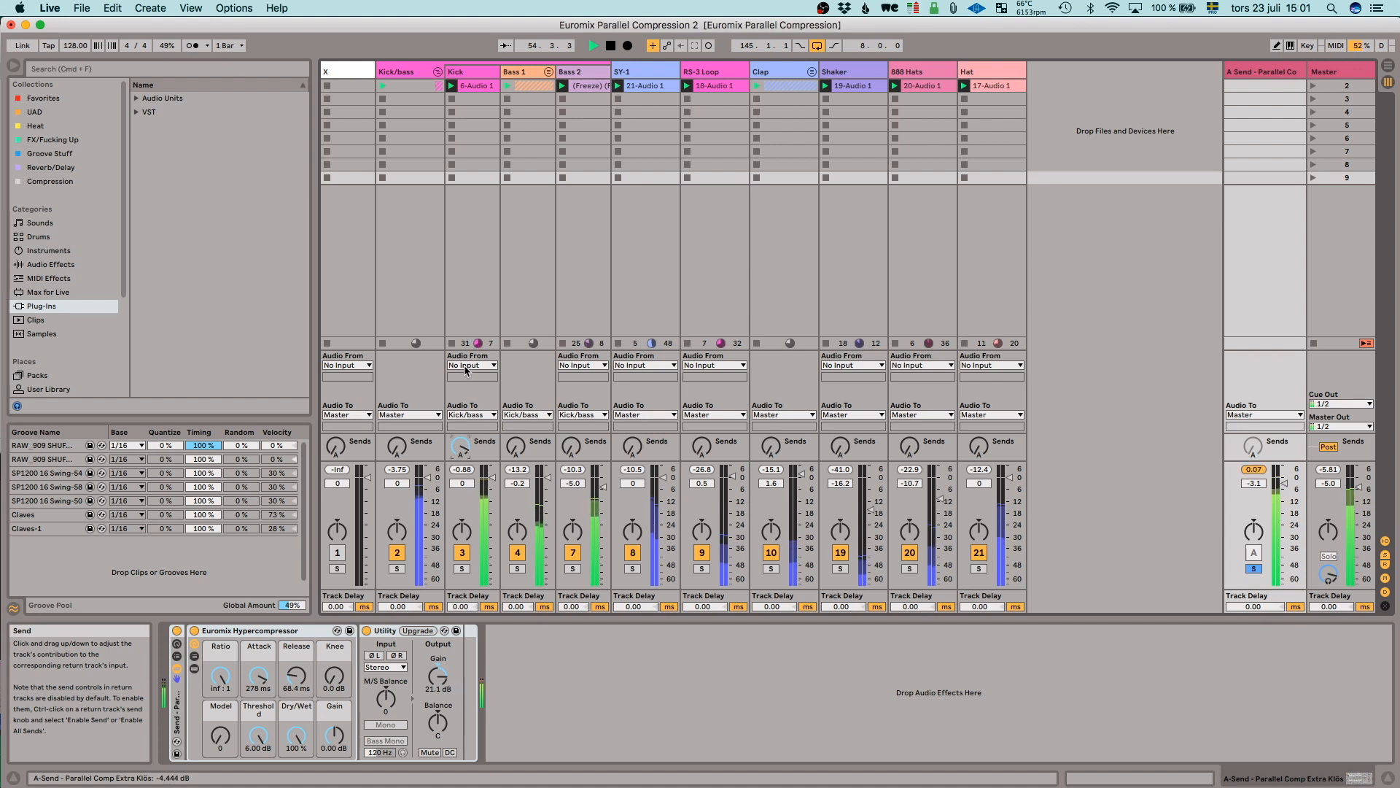
left_click_drag(981, 448, 990, 367)
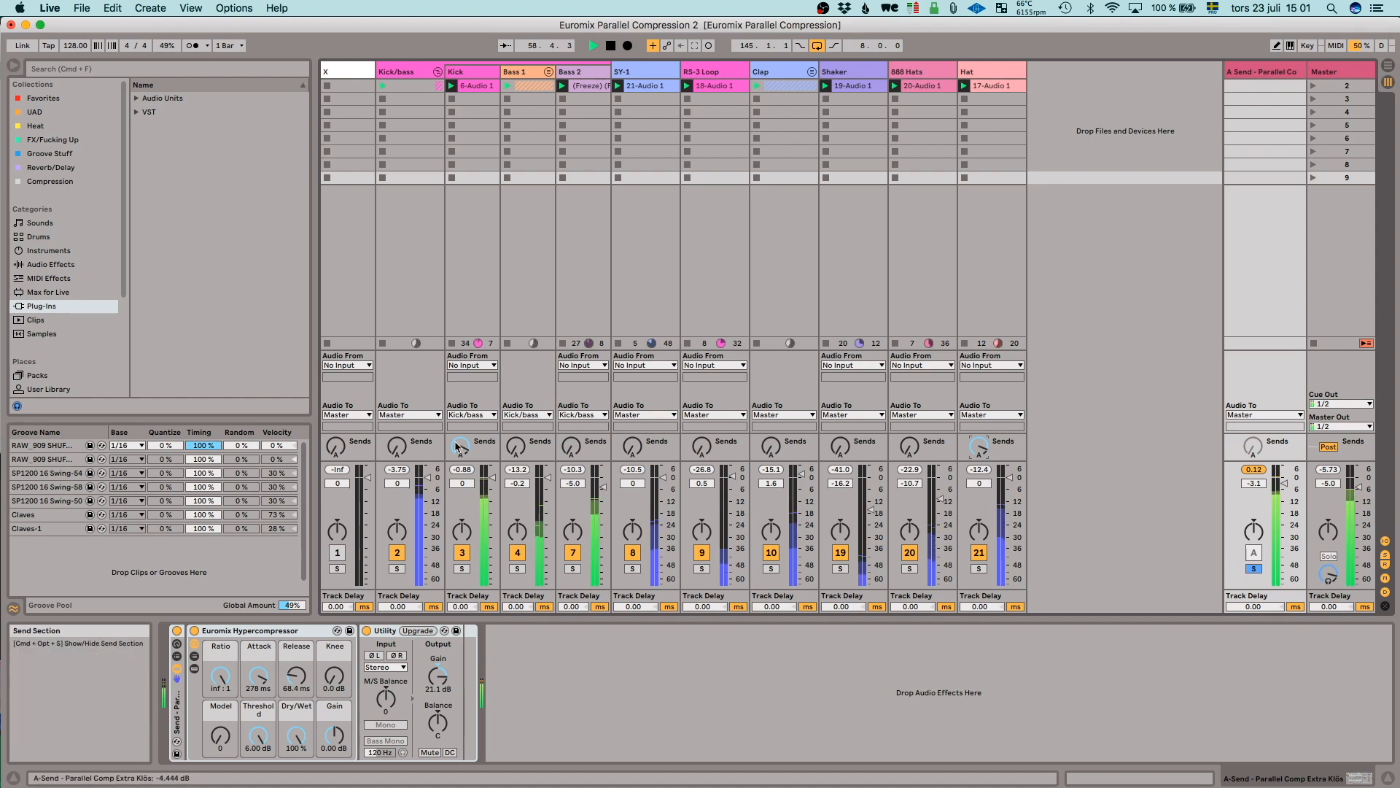
left_click_drag(840, 445, 854, 369)
left_click_drag(905, 438, 916, 377)
left_click_drag(838, 455, 776, 379)
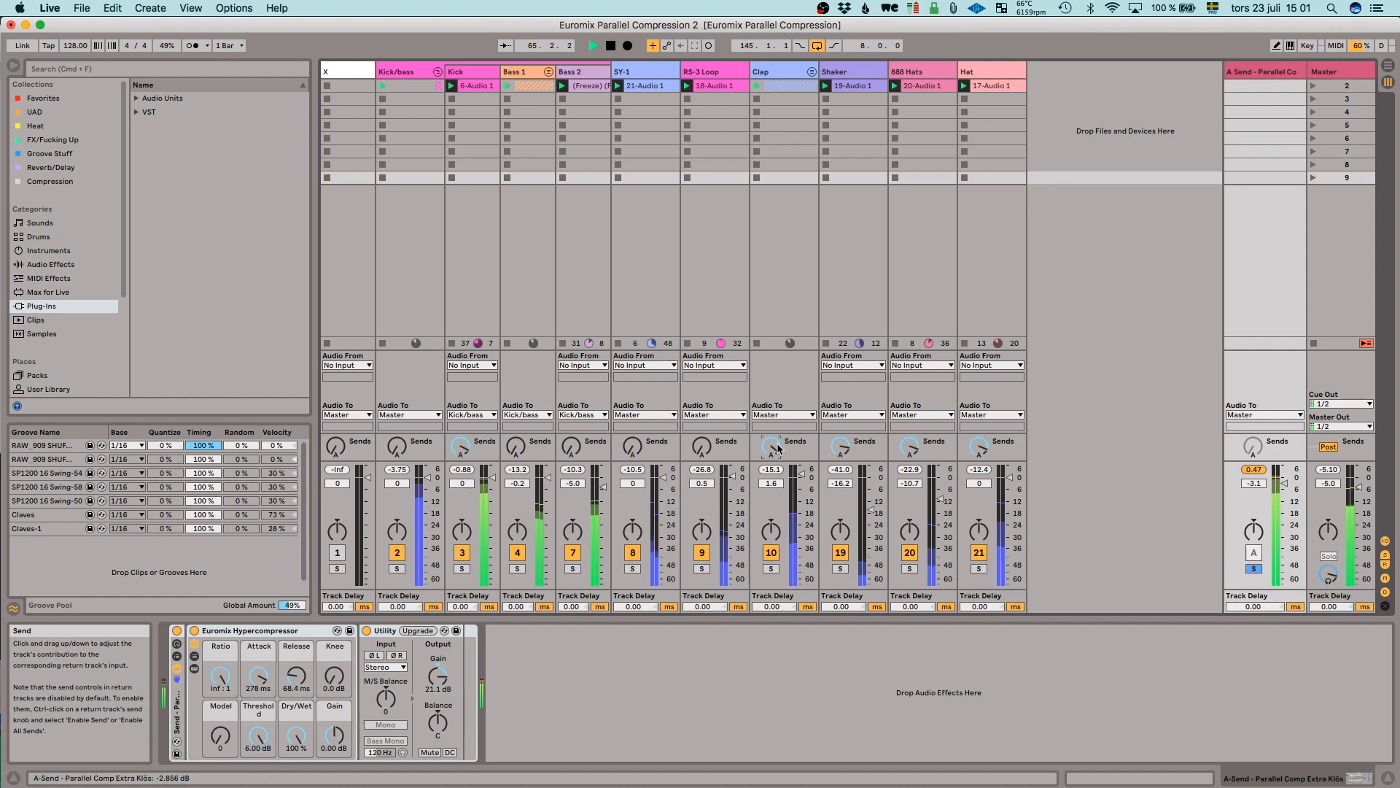
- Raise the RS-3 Loop and SY-1 sends to the parallel compression return
left_click_drag(702, 447, 706, 375)
left_click_drag(632, 447, 646, 372)
left_click_drag(704, 448, 704, 443)
left_click(633, 452)
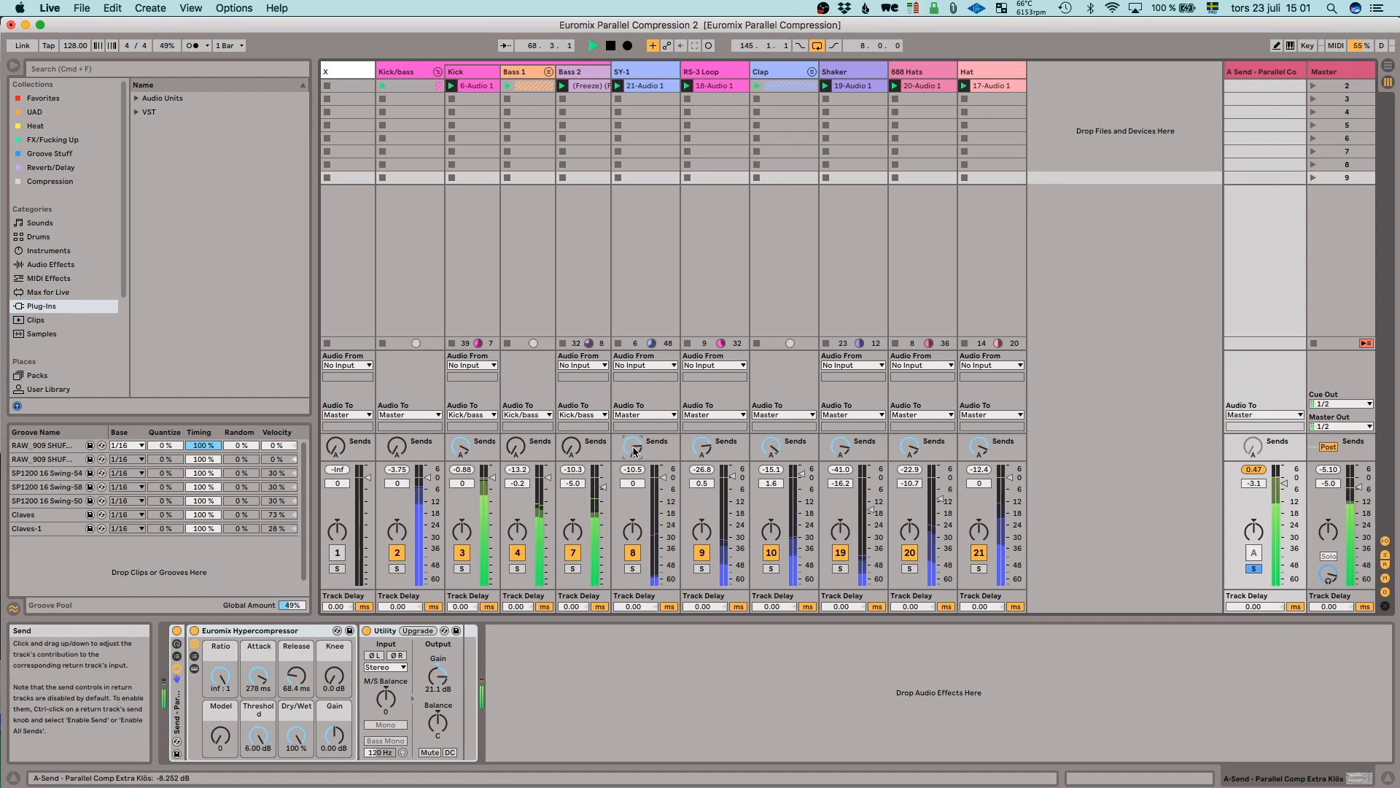
key("Delete")
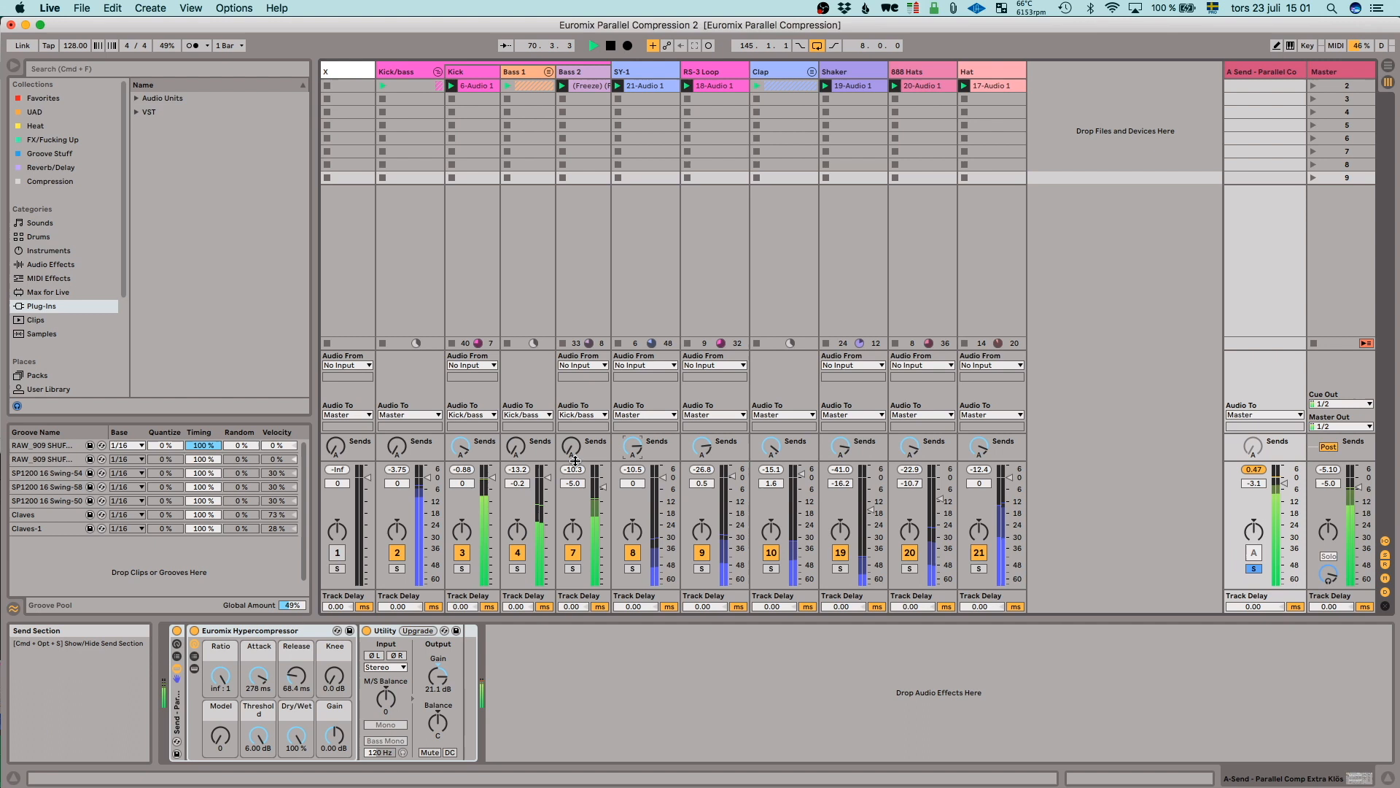
- Feed moderate amounts of Bass 1 and Bass 2 into the parallel compression return
left_click(516, 447)
mouse_move(515, 448)
left_mouse_down()
mouse_move(524, 410)
mouse_move(519, 453)
left_mouse_up()
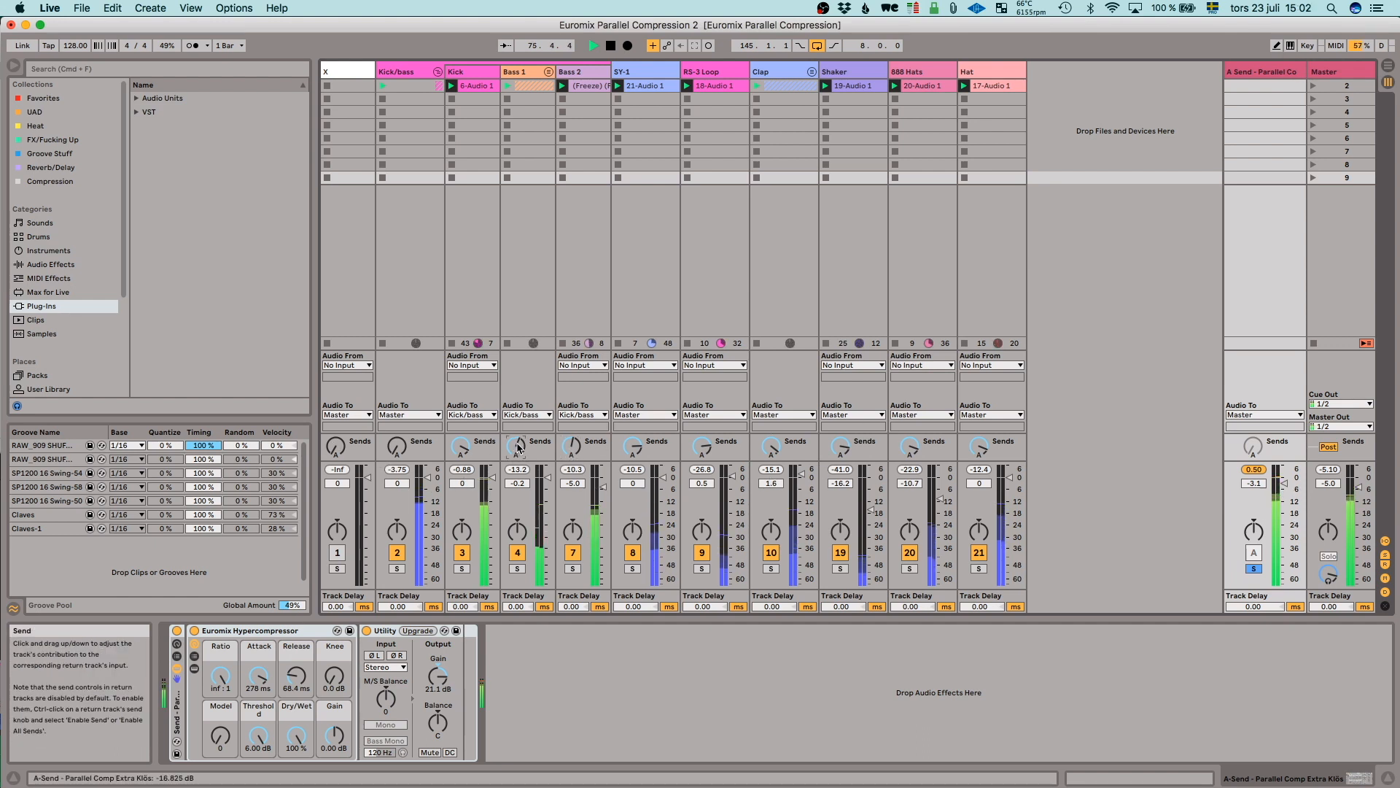
left_click_drag(581, 450, 572, 445)
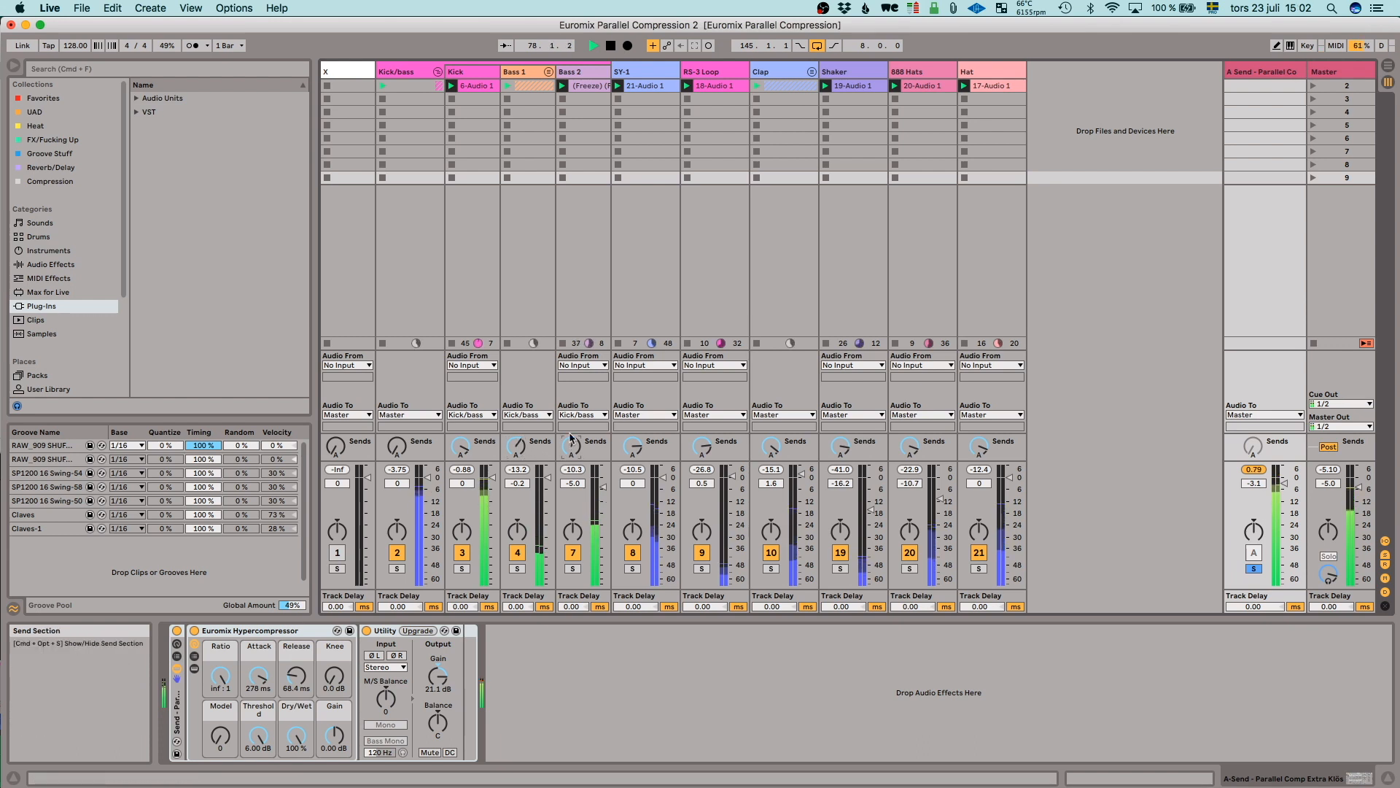
- Select the Euromix Hypercompressor on the return track and examine its release setting
left_click(594, 698)
left_click(295, 630)
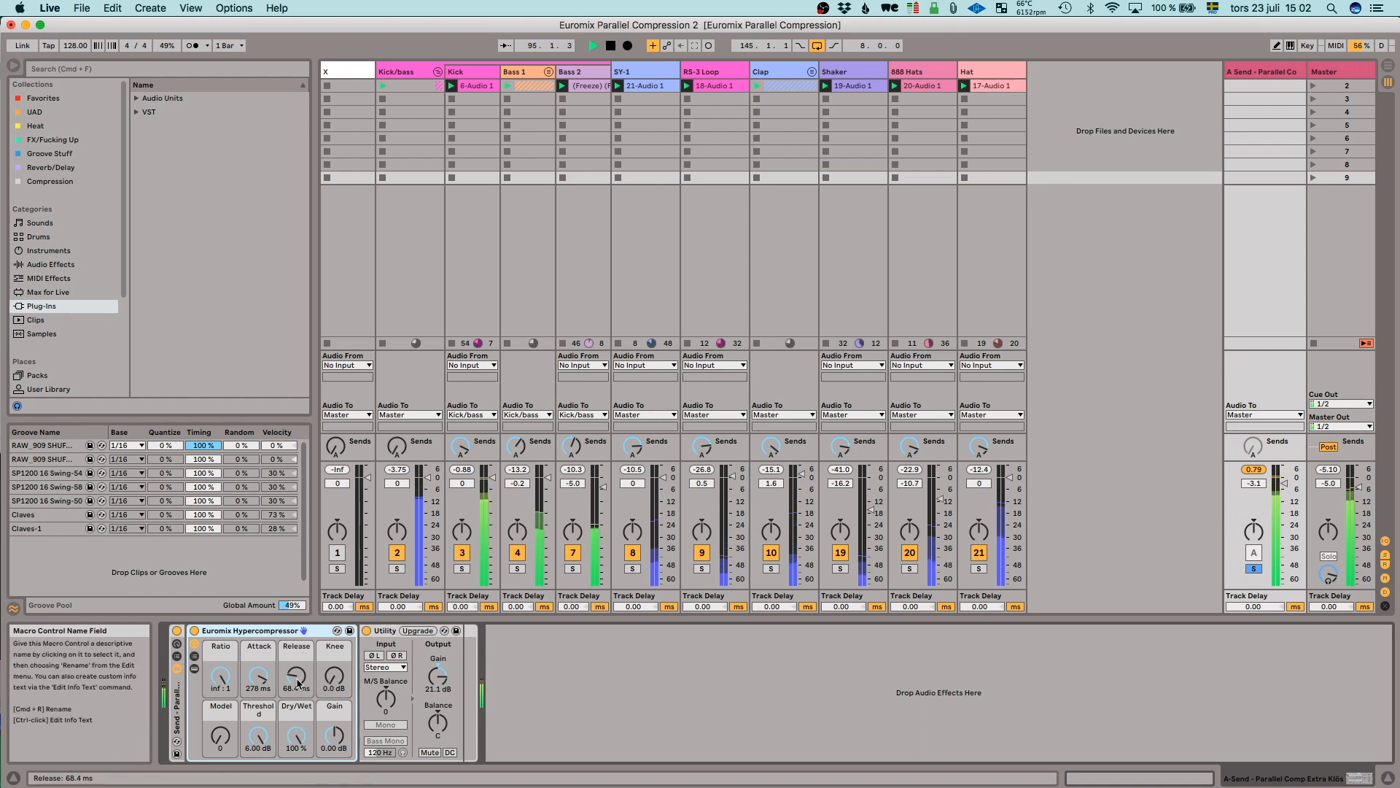
mouse_move(299, 678)
left_mouse_down()
mouse_move(310, 631)
mouse_move(310, 693)
left_mouse_up()
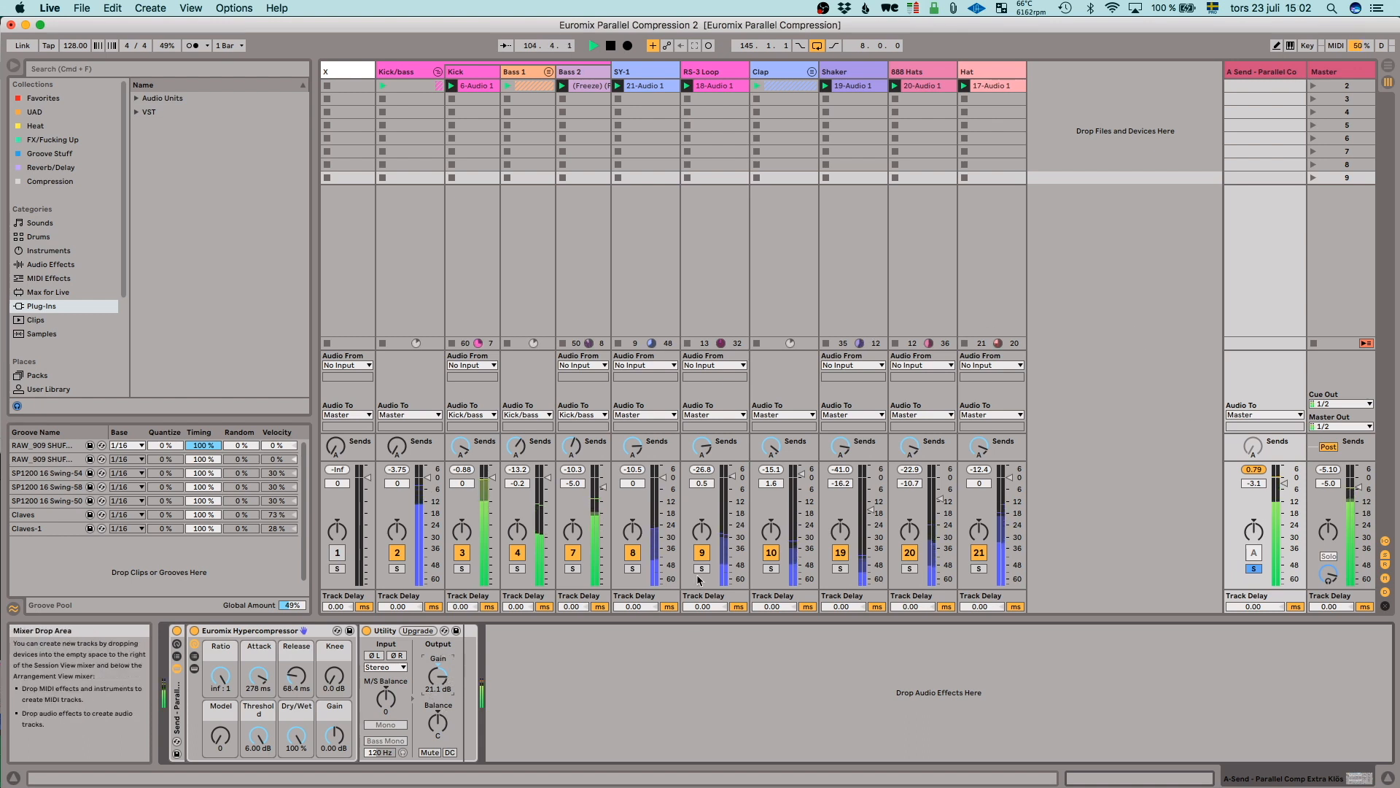
- Pull return A's volume all the way down to -inf and take the return out of solo
left_click_drag(1285, 485, 1287, 493)
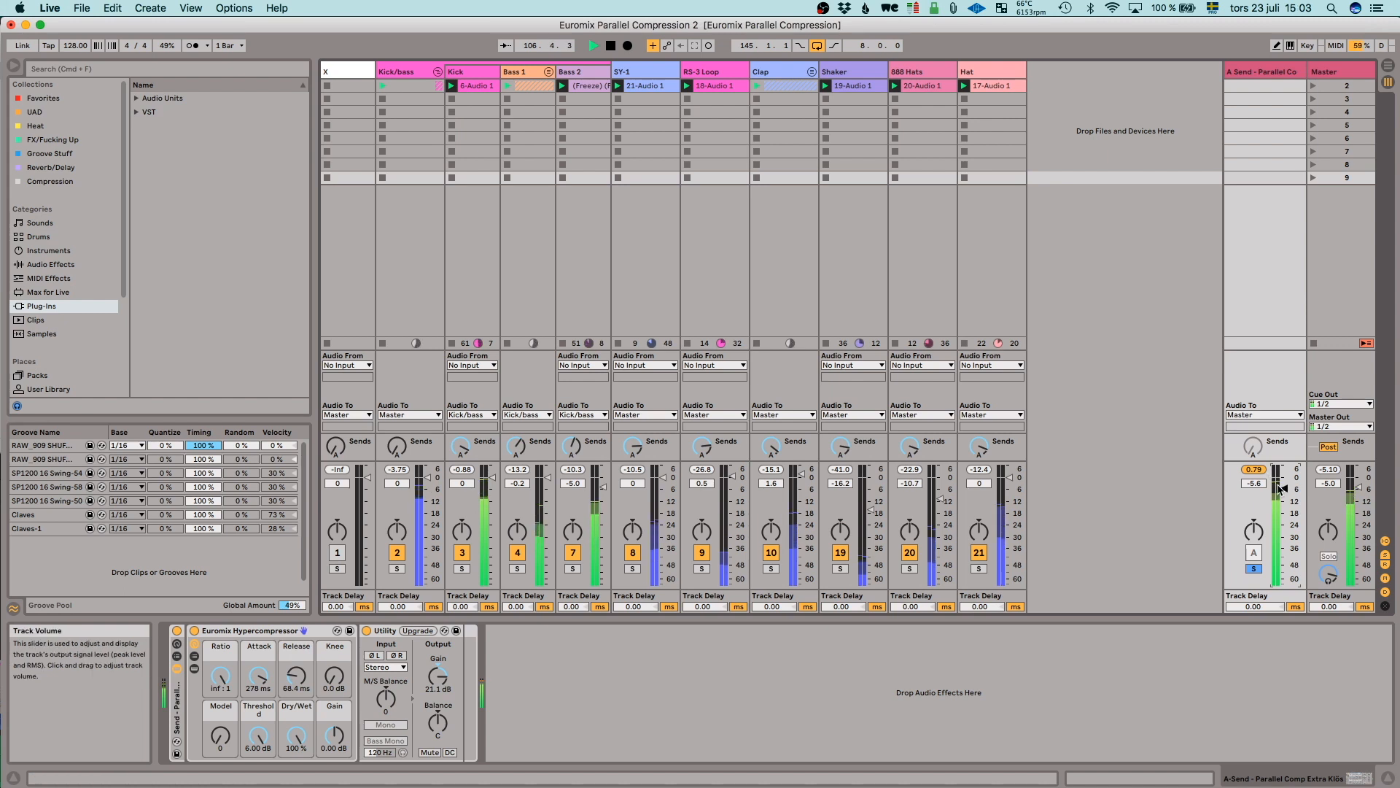
left_click_drag(1285, 487, 1285, 487)
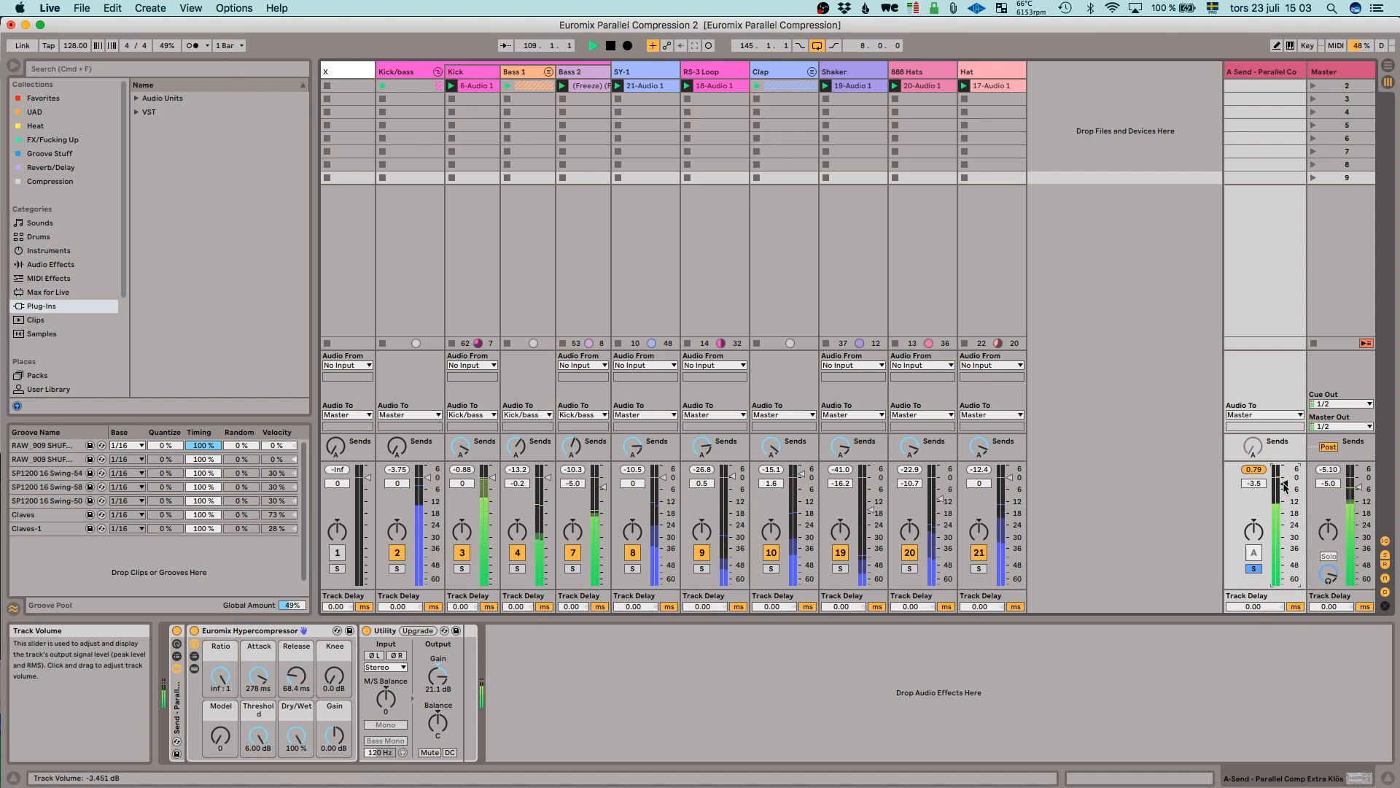
left_click_drag(1285, 487, 1284, 584)
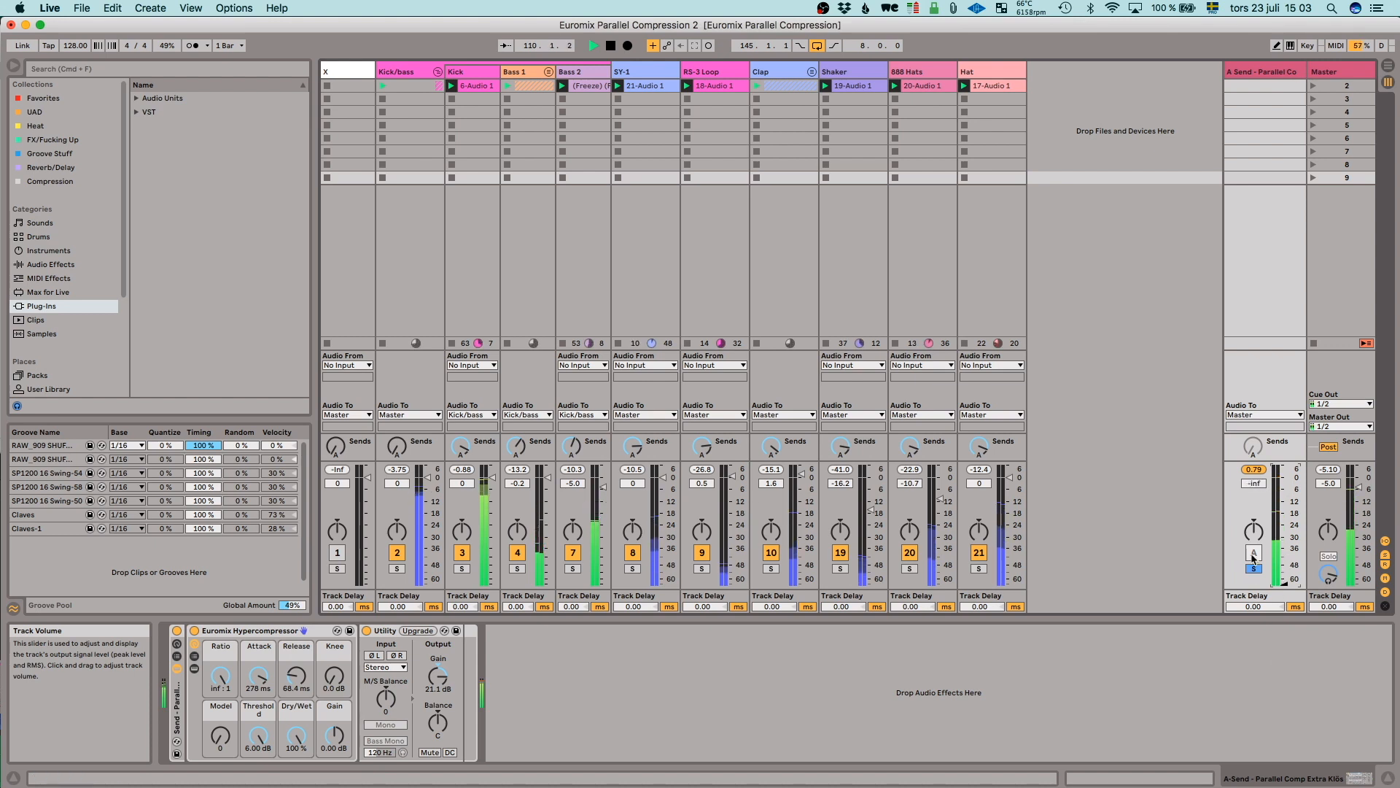
left_click(1255, 569)
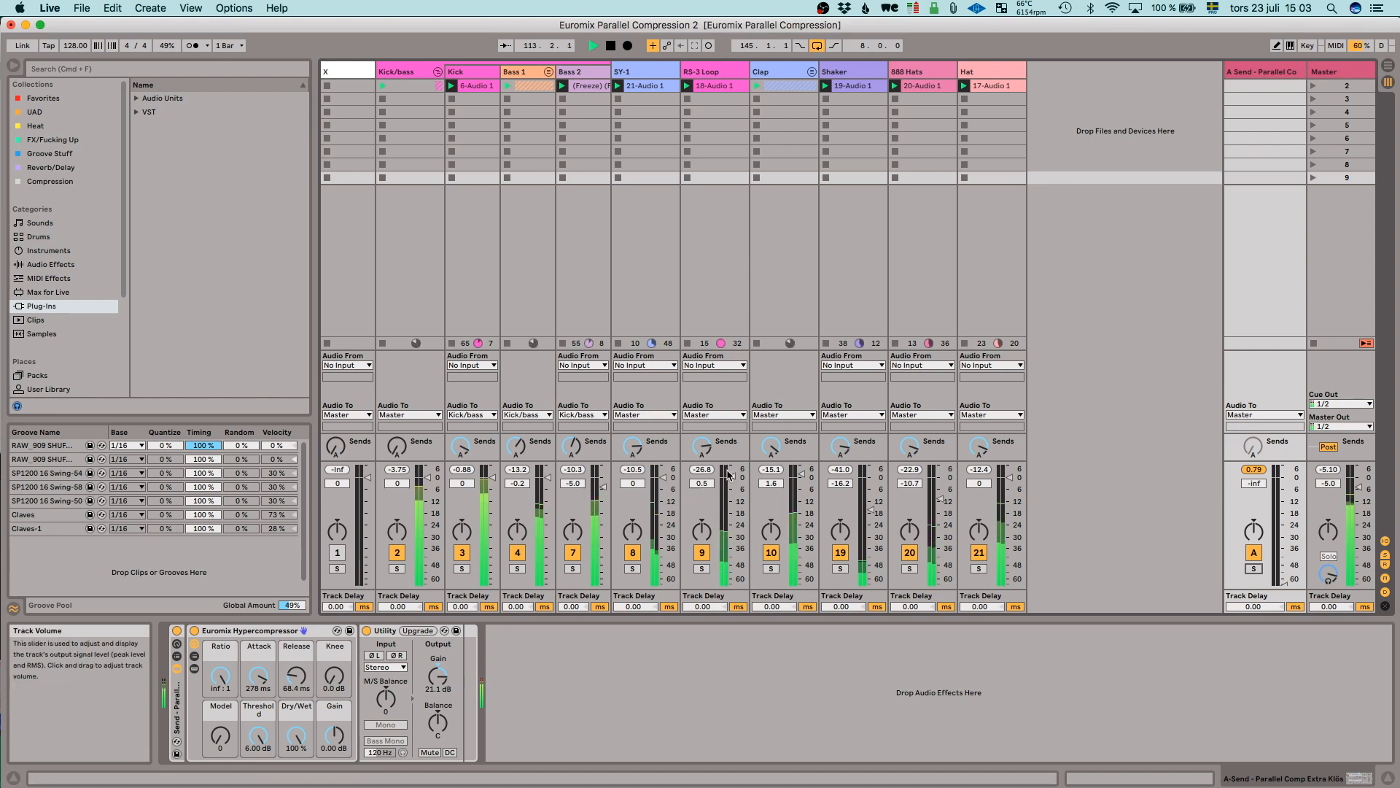
- Blend the compressed return back into the mix at about -3.8 dB and reset its peak level indicator
left_click_drag(1285, 587, 1285, 486)
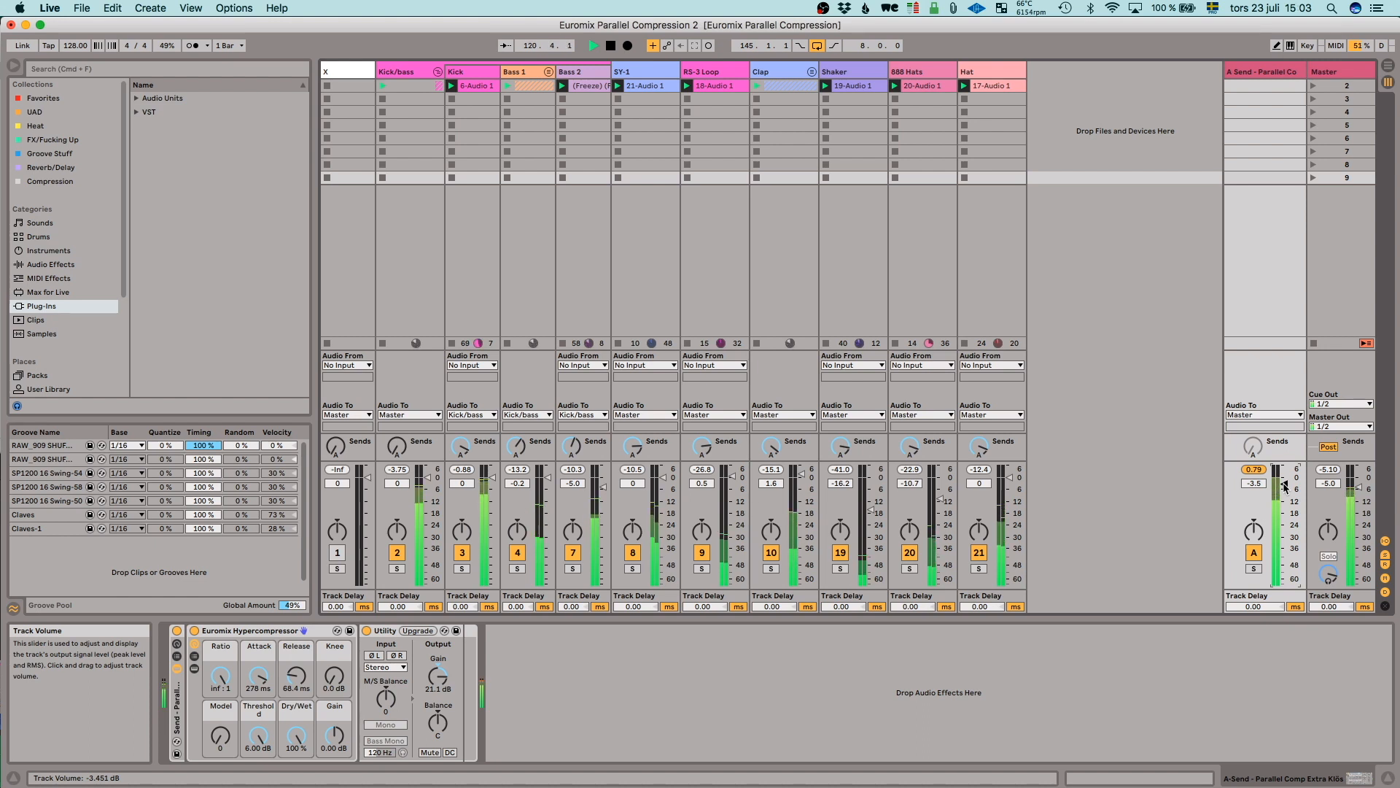
left_click_drag(1285, 486, 1285, 484)
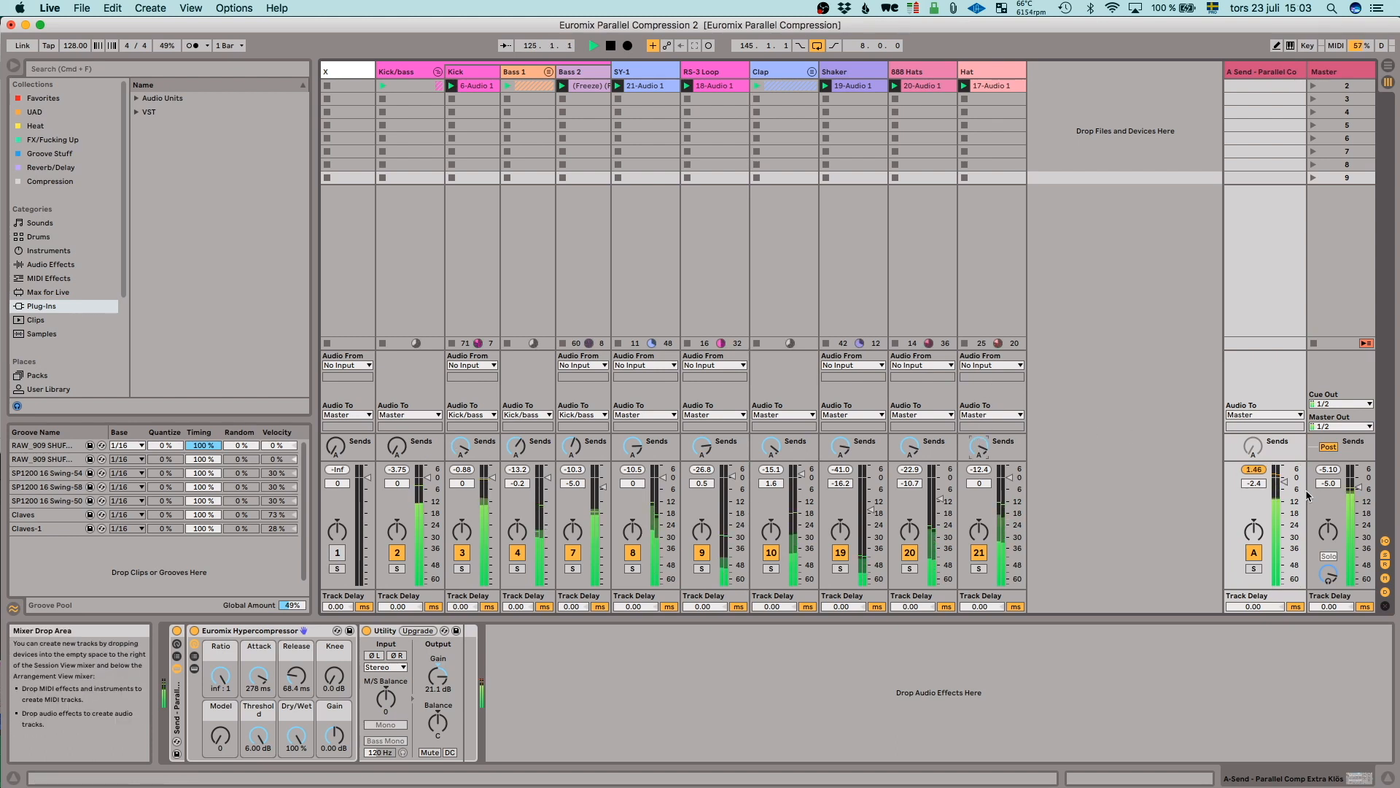
left_click_drag(1284, 483, 1284, 486)
left_click(1255, 470)
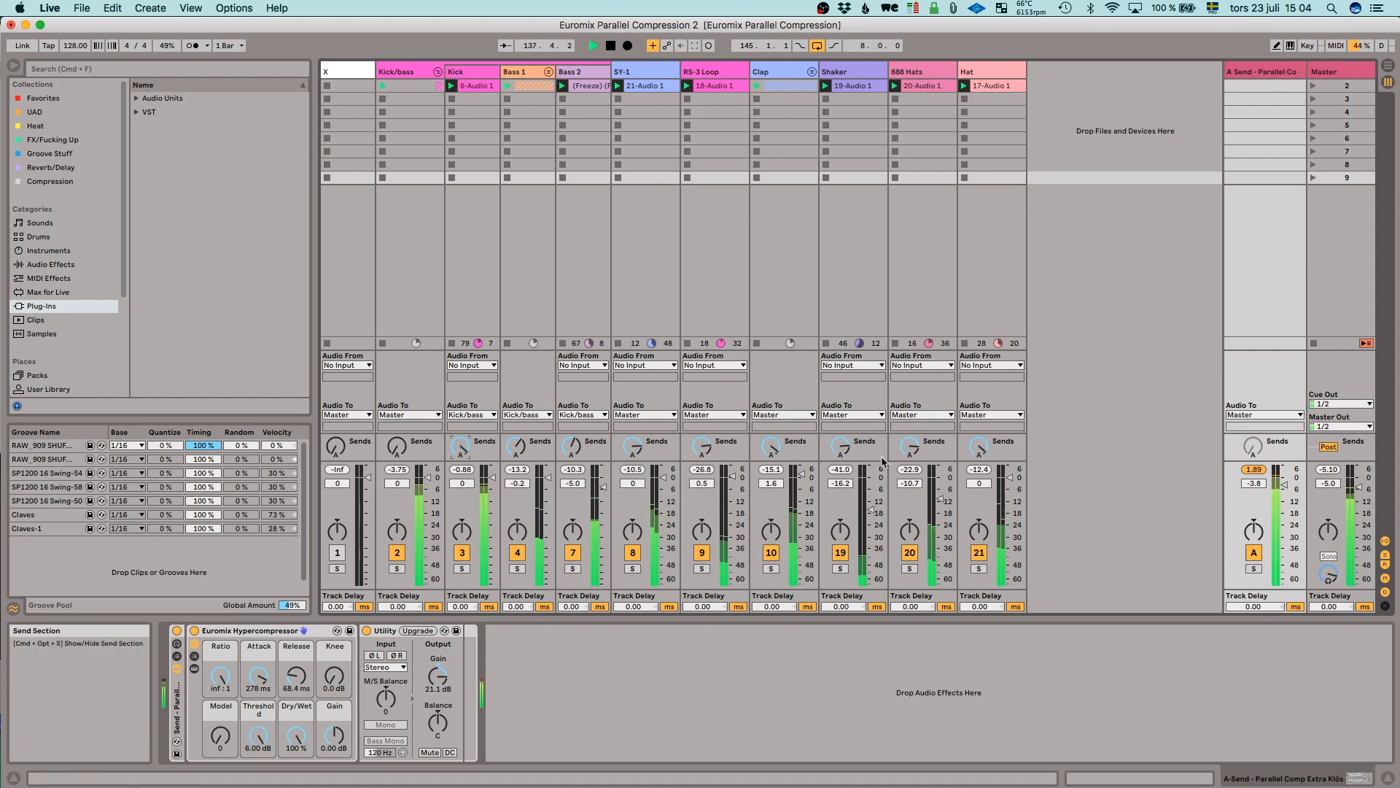
- Lower return A's volume to about -6.4 dB, muting and reactivating the return to compare the mix with and without it
left_click_drag(1285, 487, 1286, 492)
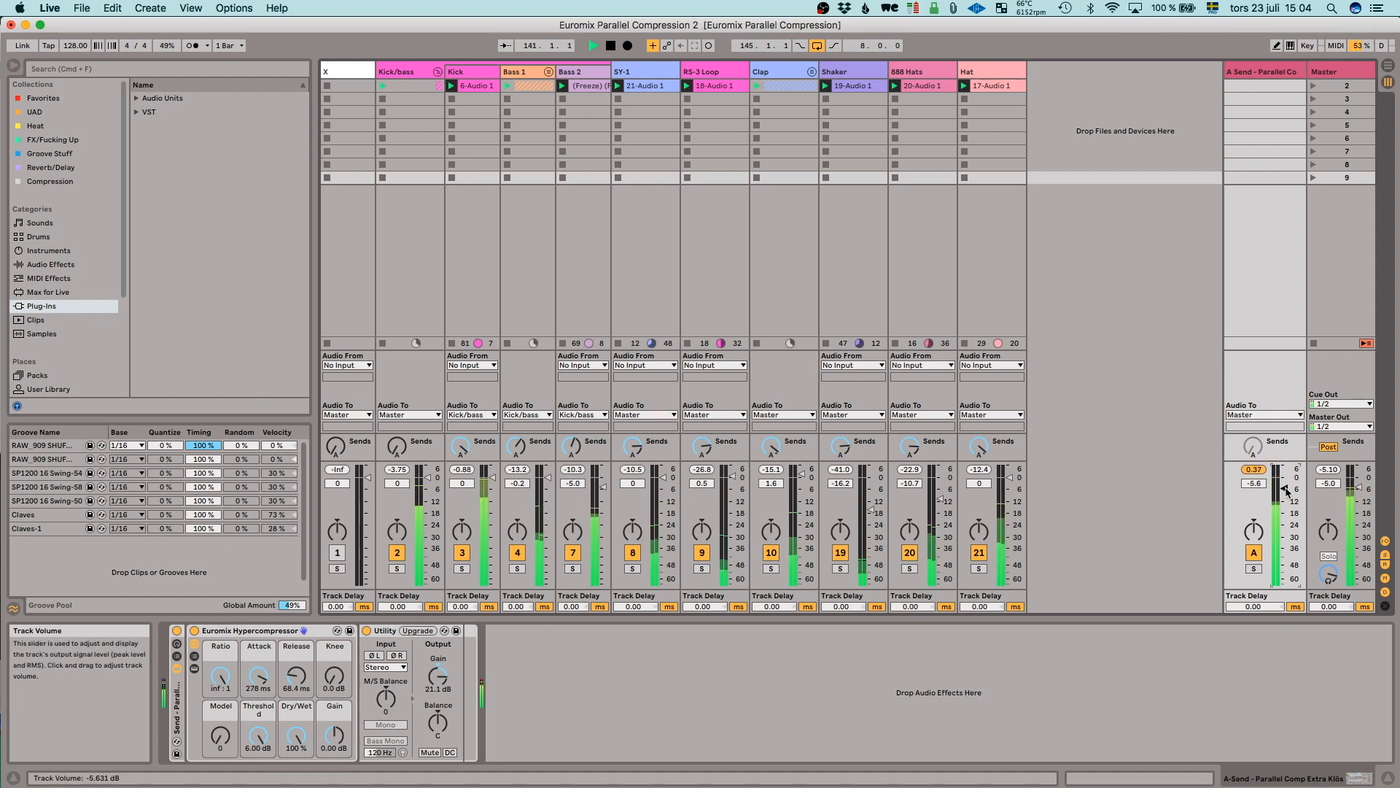
left_click(1254, 553)
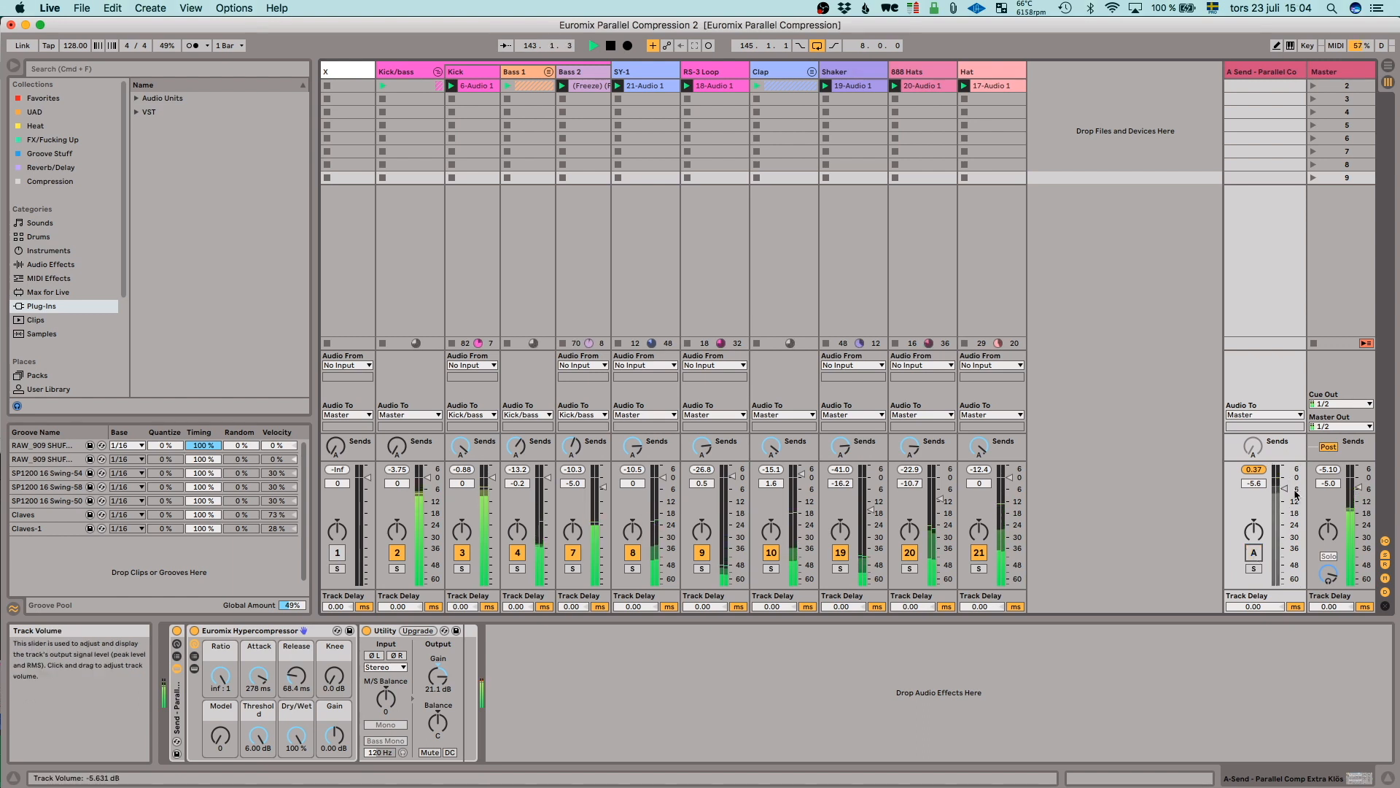
left_click_drag(1285, 487, 1286, 488)
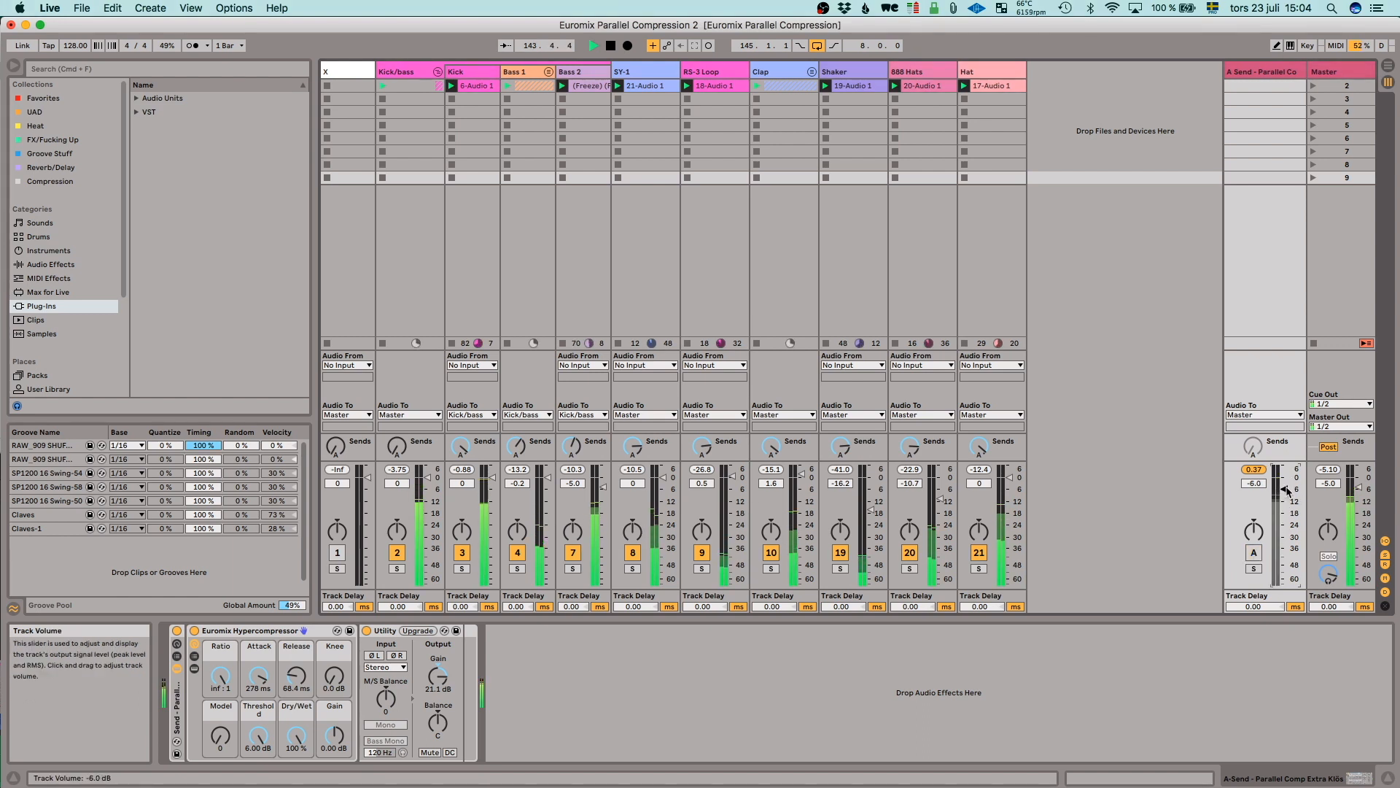
left_click(1255, 554)
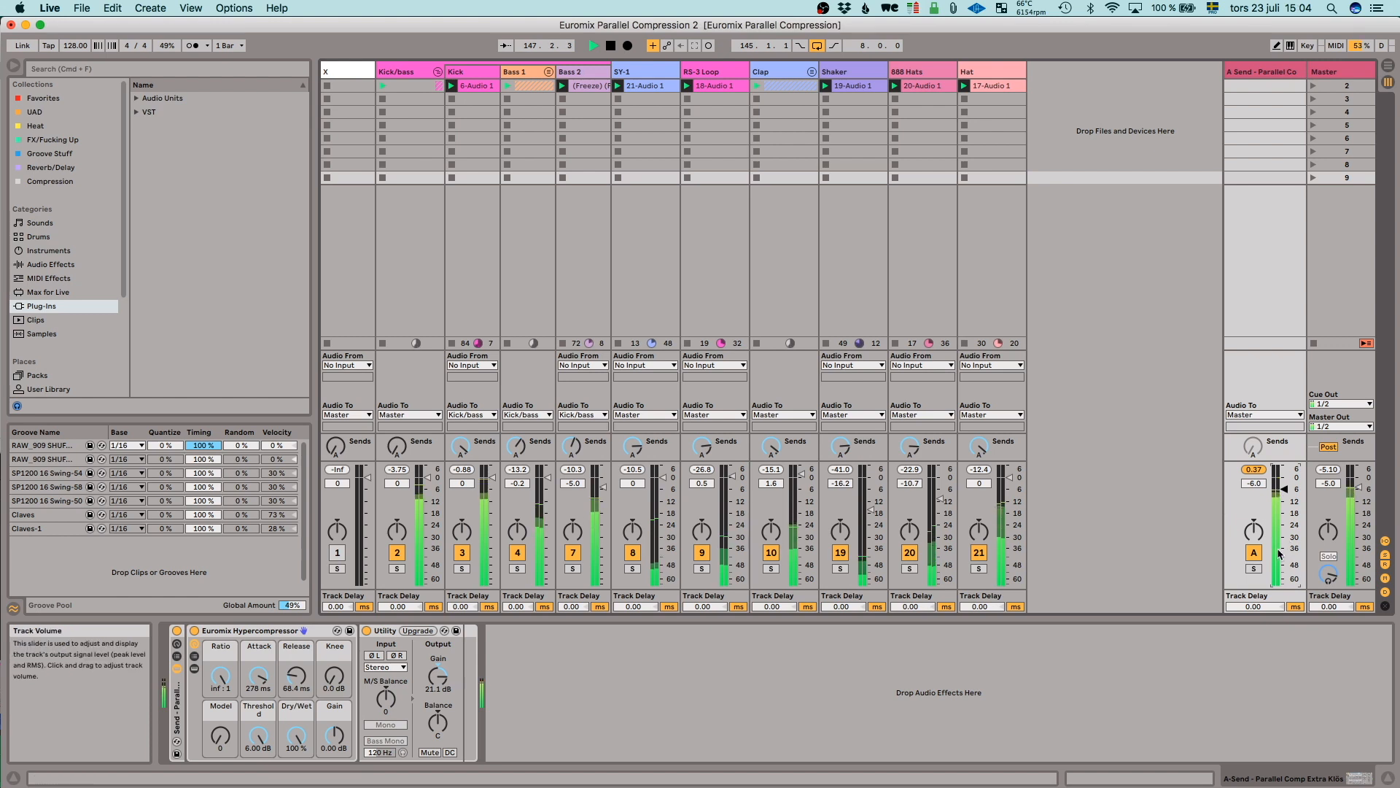
left_click_drag(1286, 492, 1286, 490)
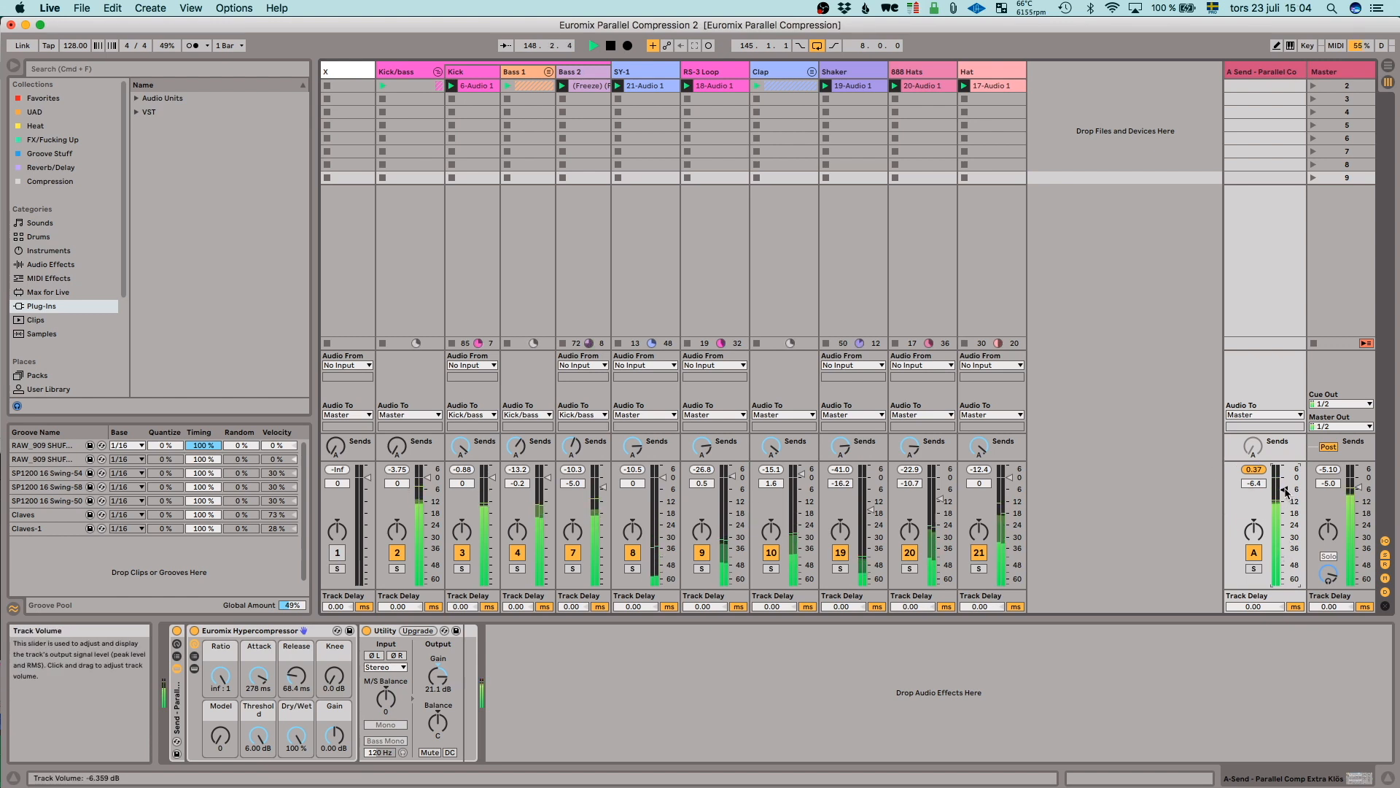